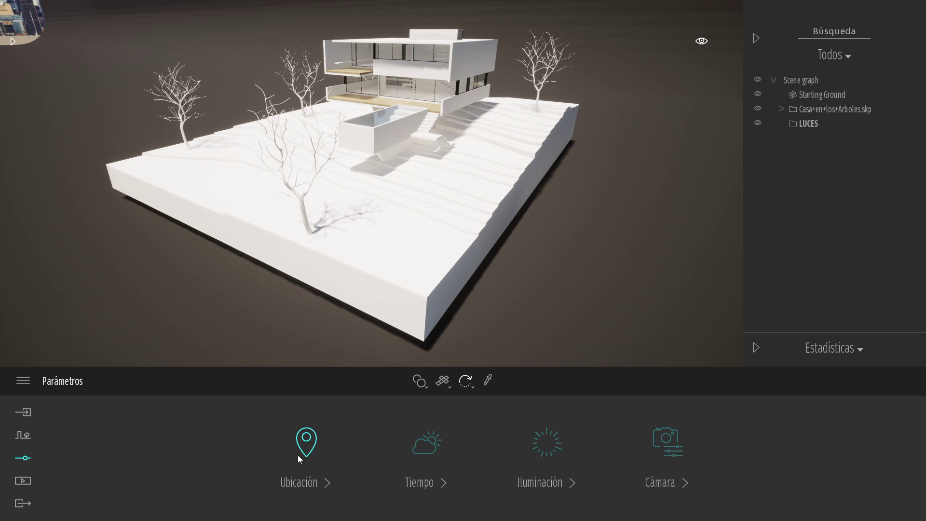
Step: Set the time of day to 12:00 AM and the landscape background image to Ninguno
drag(473, 456, 481, 387)
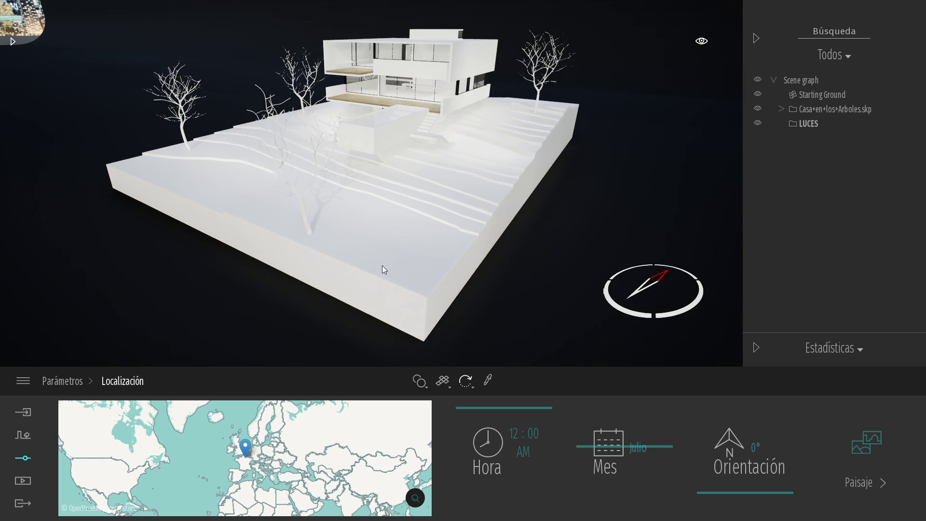
click(867, 443)
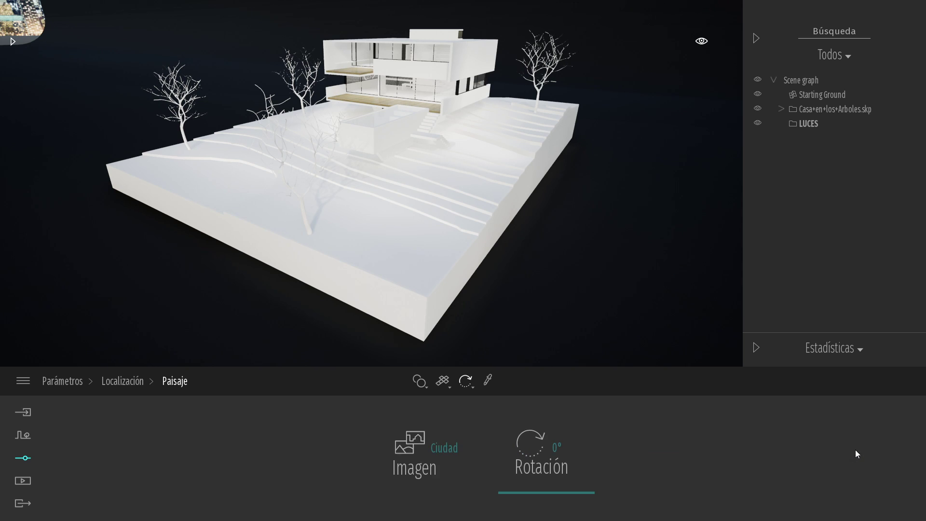
click(440, 448)
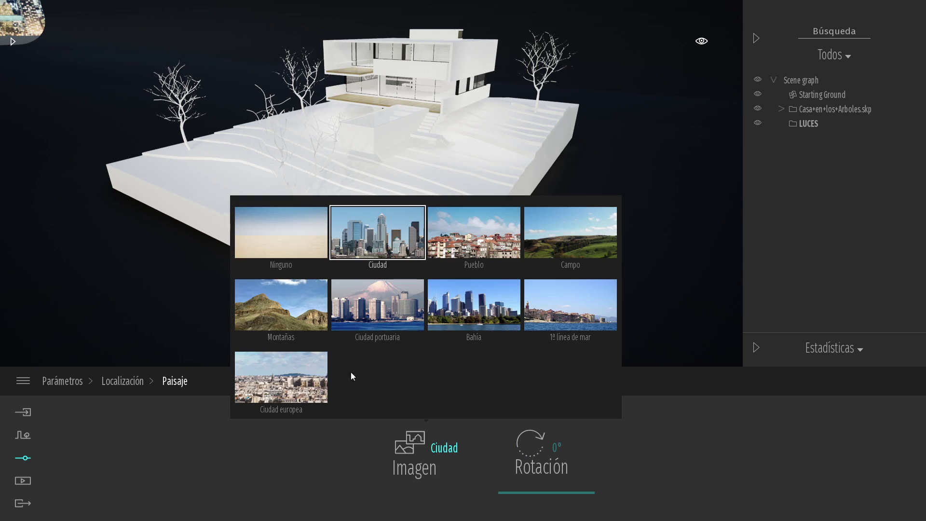
click(280, 256)
click(441, 164)
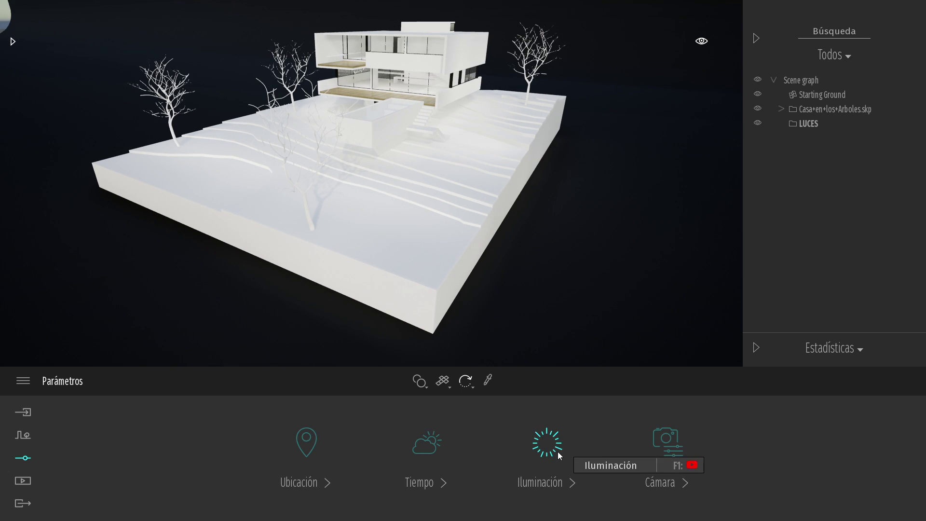
Step: Set the scene's lighting exposure to -4,60
click(556, 453)
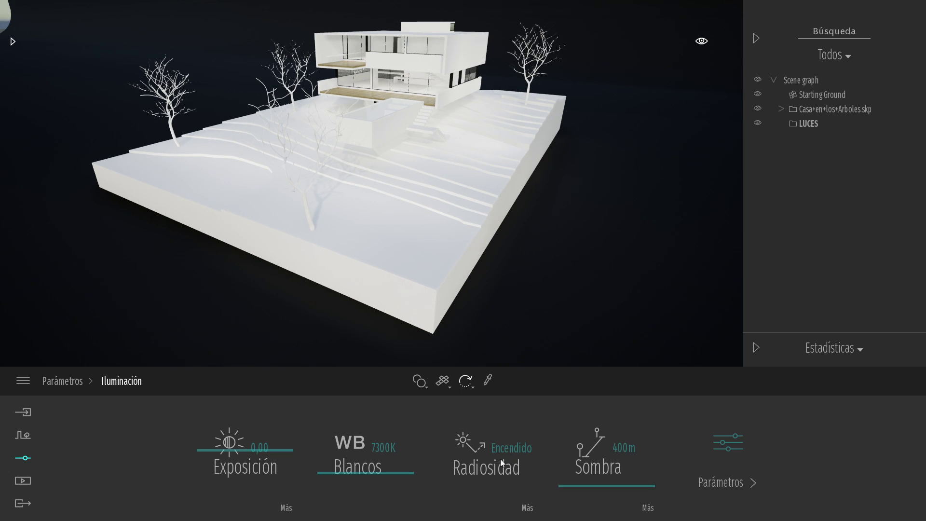
click(259, 449)
text(-4,6)
key(Return)
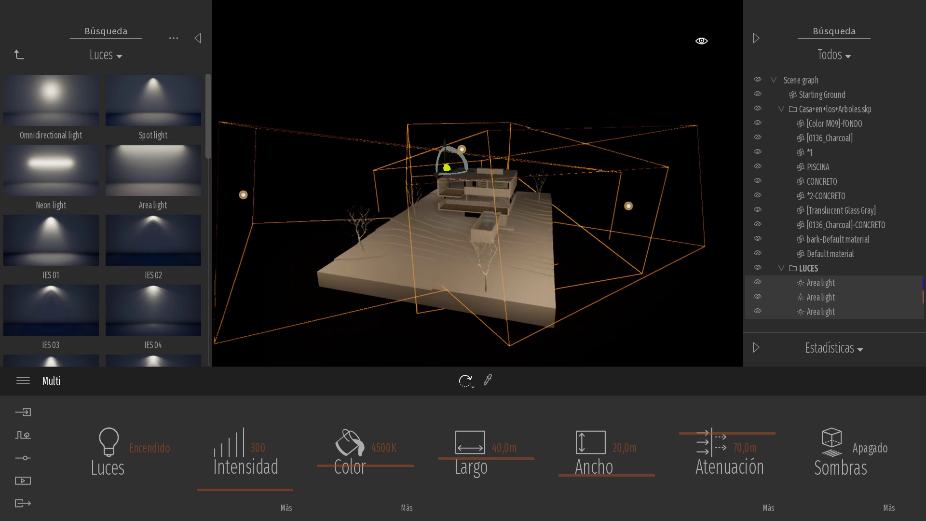
click(448, 158)
drag(451, 161, 453, 160)
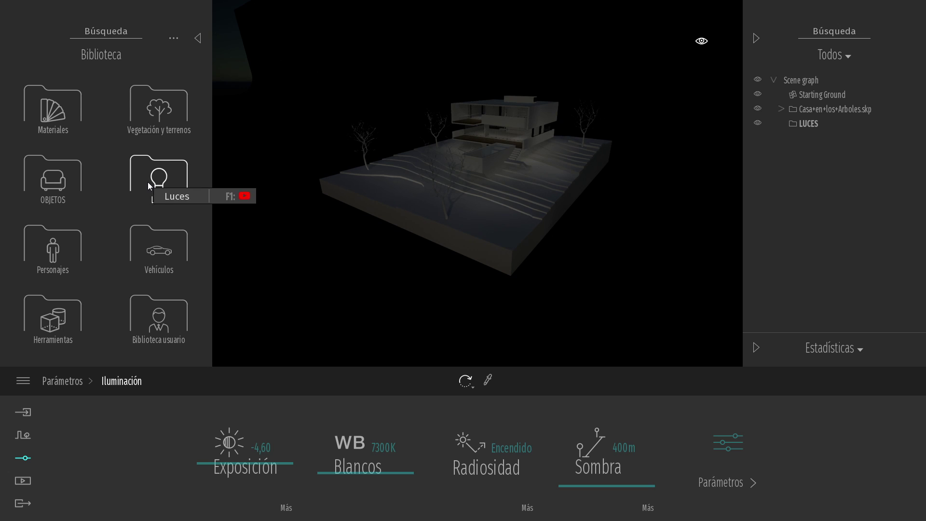
Step: Place an area light from the library beside the house and, in plan view, move it just outside the terrain's corner
click(148, 182)
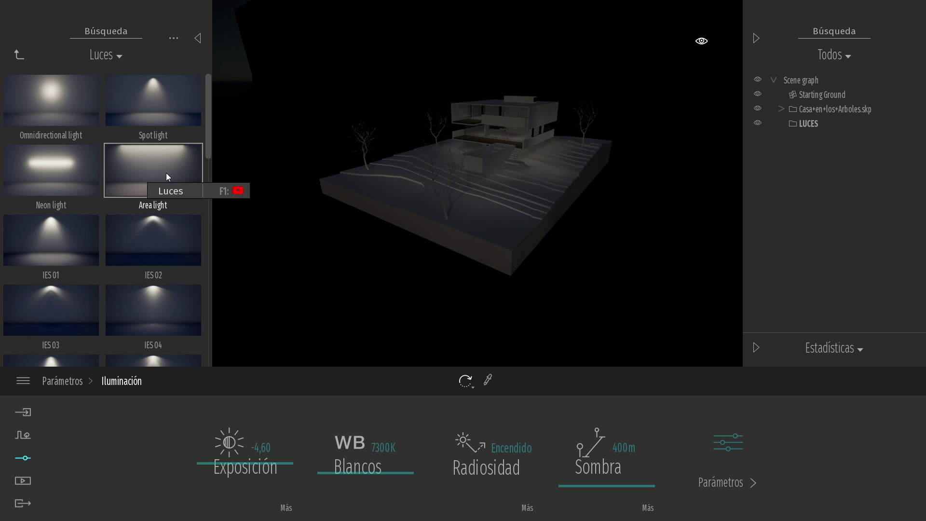
drag(169, 181, 508, 71)
mouse_move(492, 111)
mouse_down()
mouse_move(530, 94)
mouse_move(537, 132)
mouse_move(522, 109)
mouse_move(489, 111)
mouse_up()
click(700, 42)
click(635, 96)
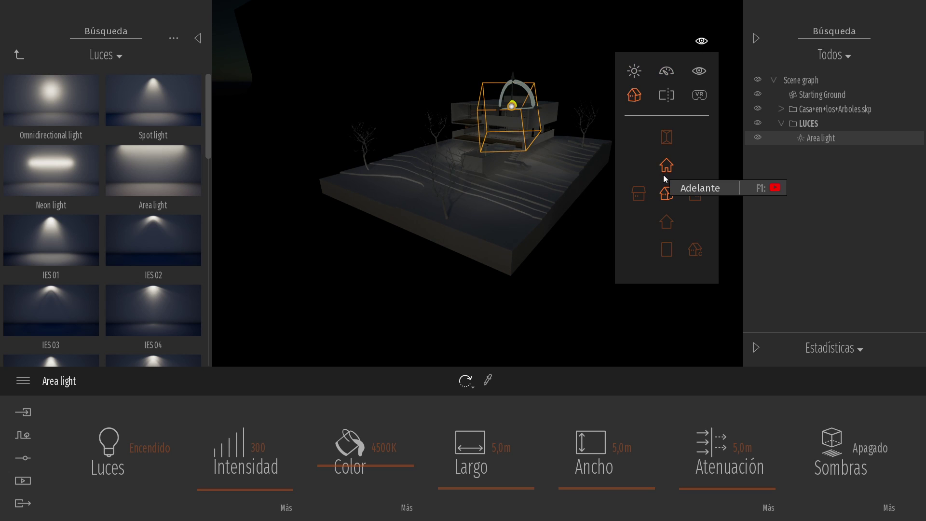
click(668, 140)
drag(604, 79, 569, 47)
Step: Set the area light's length to 40 m, width to 20 m and attenuation to 70 m
click(474, 451)
text(40)
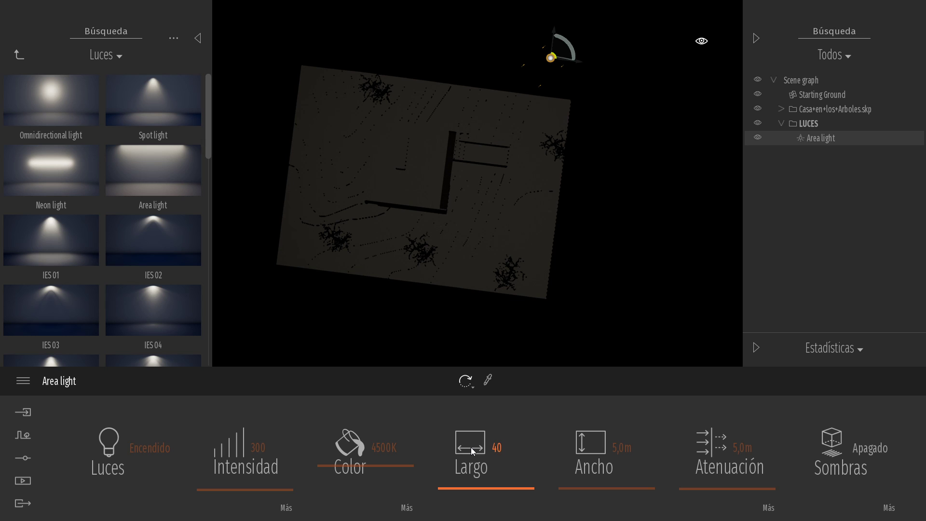
key(Return)
click(622, 448)
text(20)
key(Return)
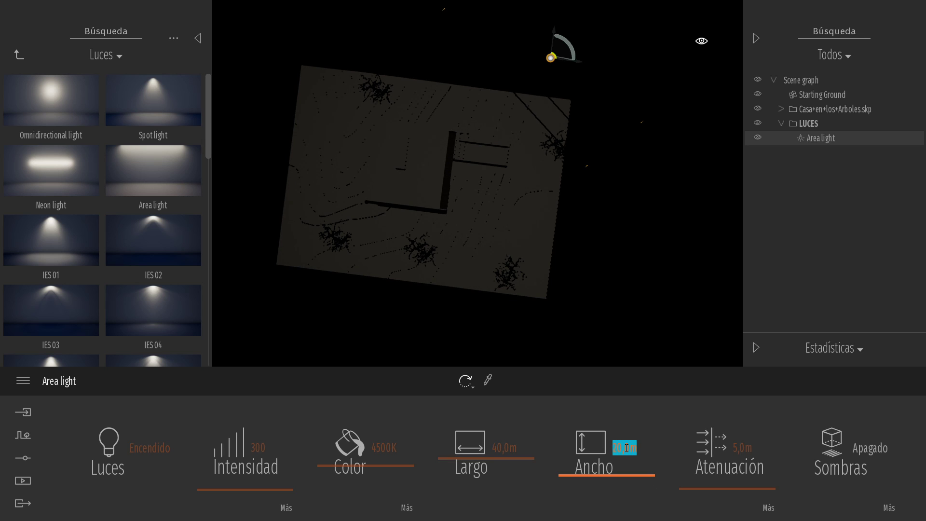
click(743, 447)
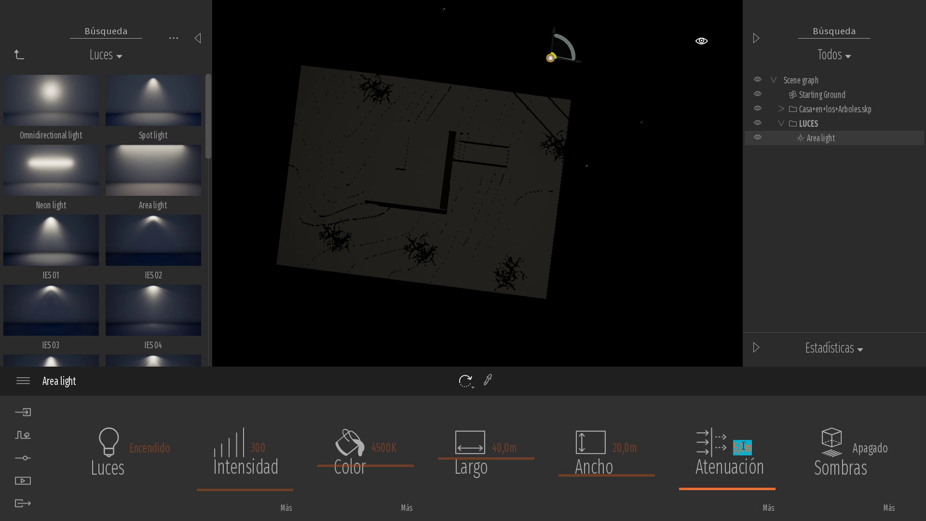
text(70)
key(Return)
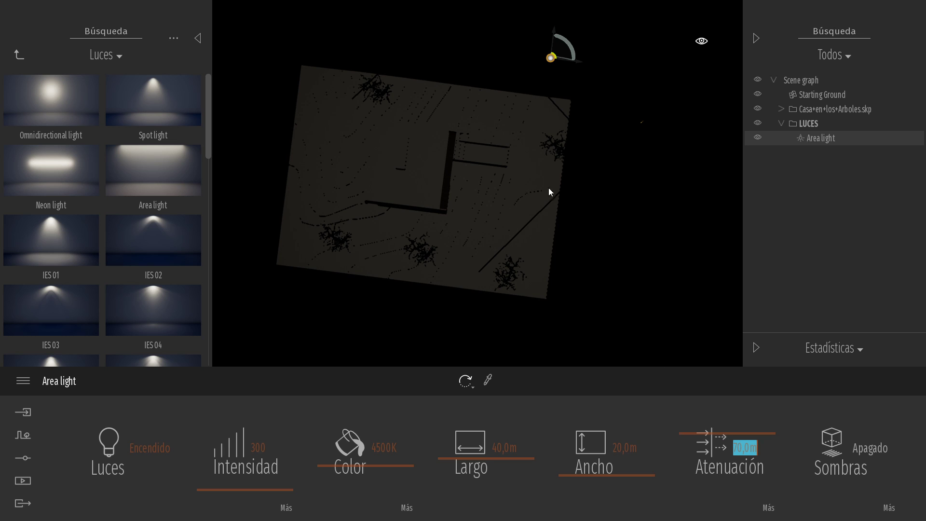
Step: Shift the area light slightly farther away from the terrain's corner and keep it selected
right_click(561, 208)
drag(569, 51, 583, 40)
click(575, 32)
click(824, 283)
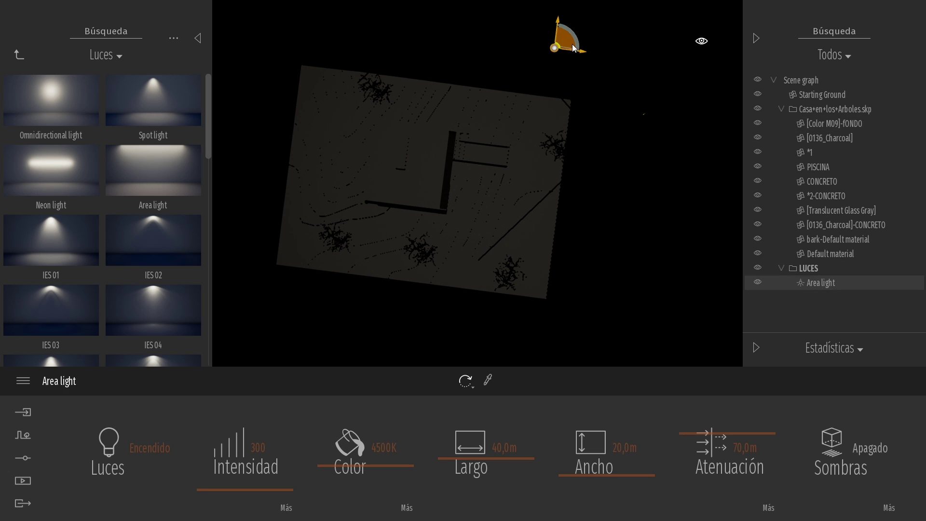
Step: Duplicate the area light twice and place the copies around the outside of the terrain
scroll(573, 45, down, 3)
scroll(538, 131, up, 2)
drag(528, 109, 349, 230)
click(459, 241)
click(449, 329)
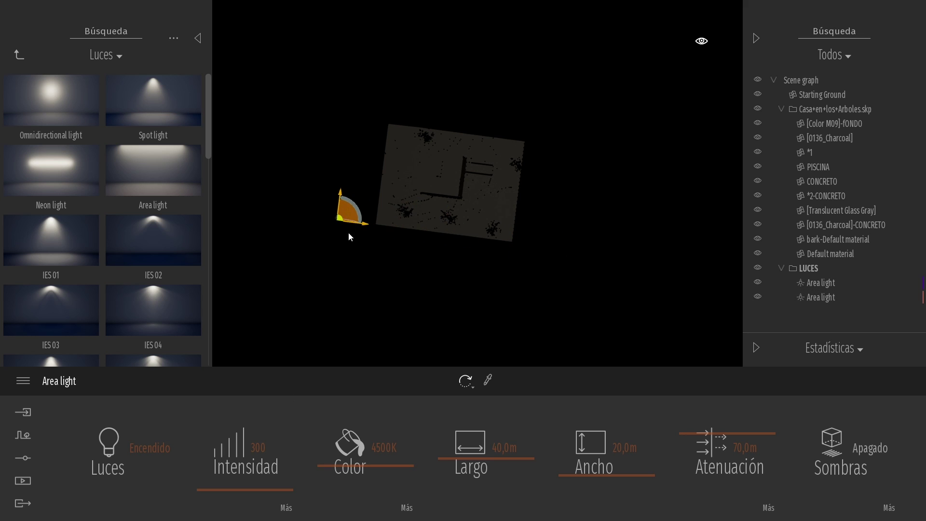
click(435, 327)
mouse_move(344, 199)
mouse_down()
mouse_move(331, 265)
mouse_move(340, 211)
mouse_move(377, 269)
mouse_move(351, 234)
mouse_move(361, 227)
mouse_move(351, 214)
mouse_up()
Step: Select the three area lights one after another in perspective view and adjust each one's placement around the house
mouse_move(702, 41)
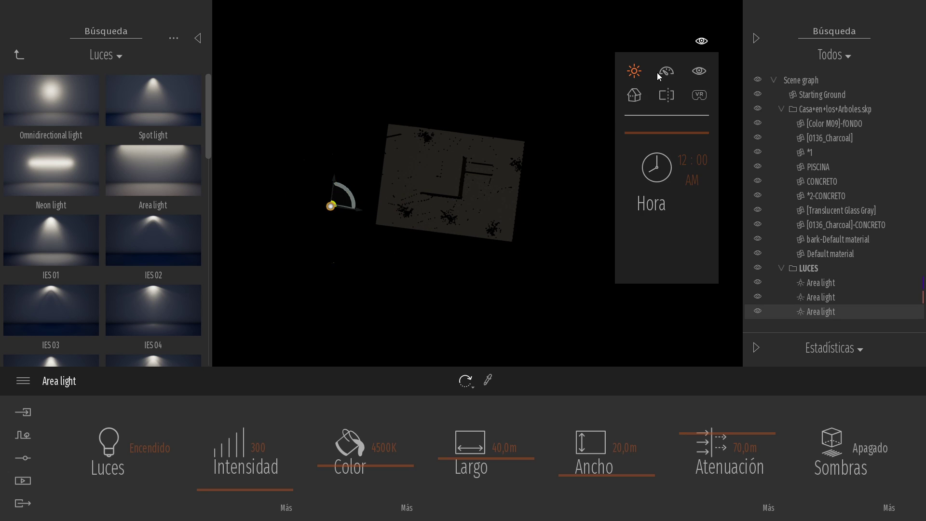
click(636, 98)
click(663, 194)
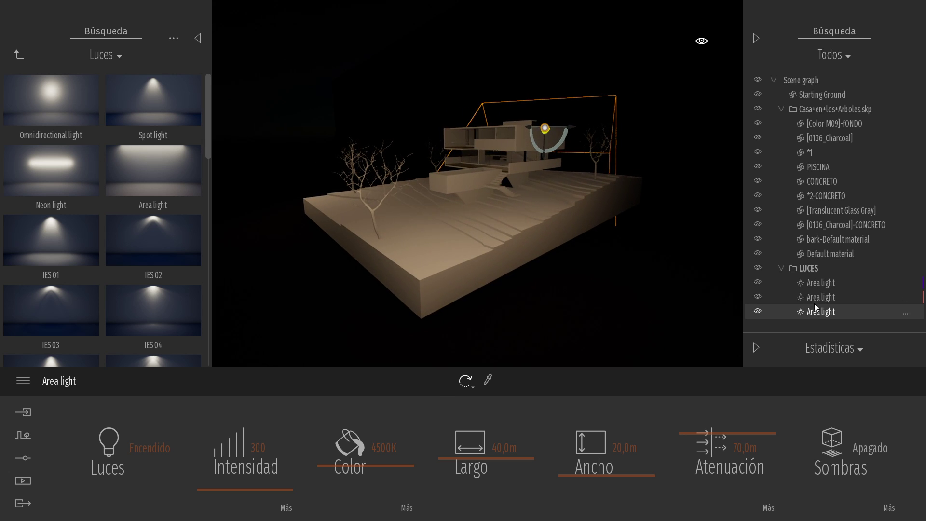
double_click(820, 282)
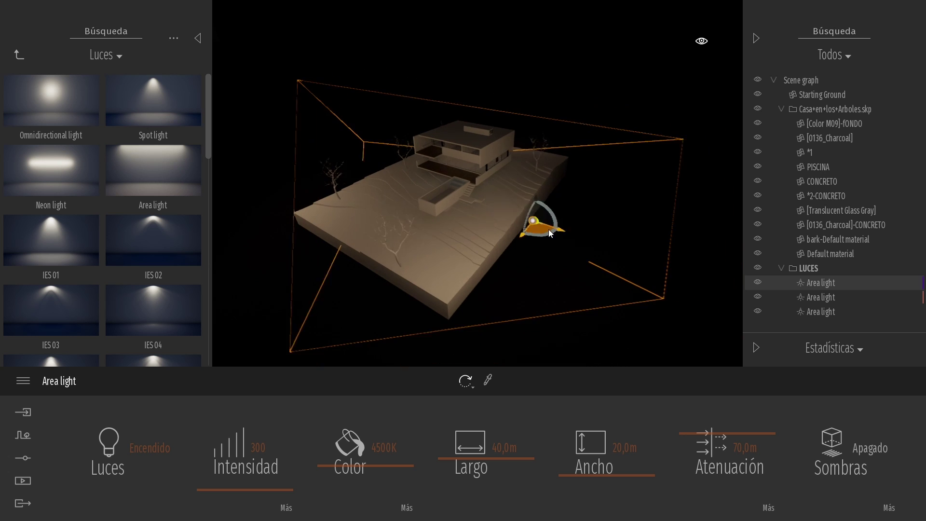
drag(522, 234, 540, 231)
double_click(820, 297)
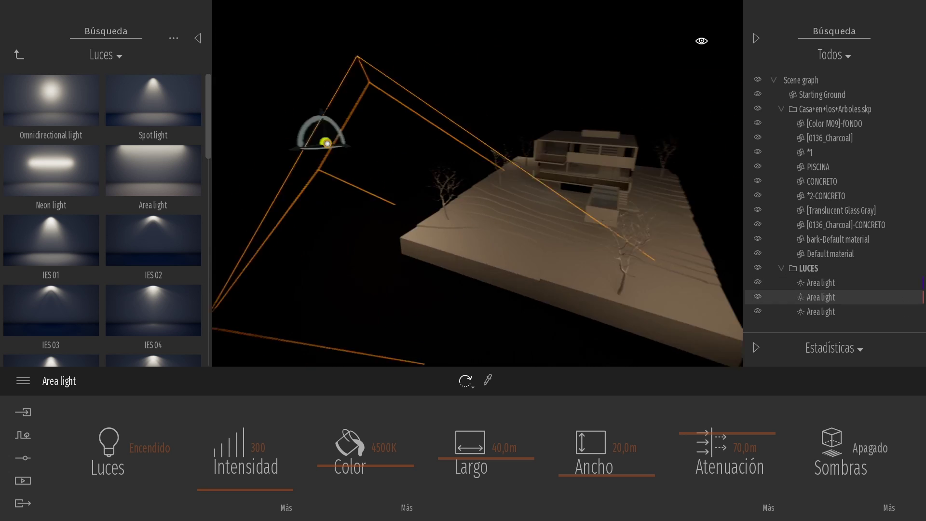
drag(380, 189, 405, 184)
double_click(820, 312)
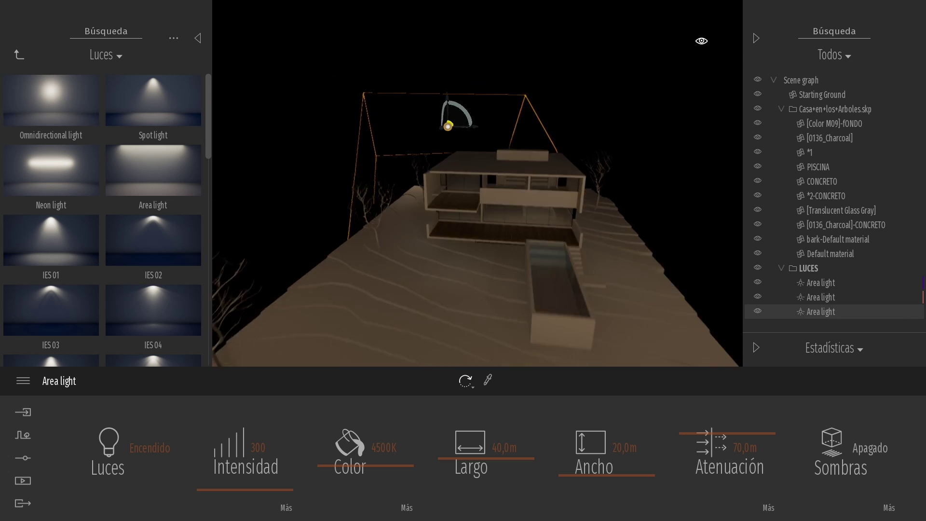
mouse_move(456, 145)
mouse_down()
mouse_move(465, 130)
mouse_move(479, 145)
mouse_move(478, 134)
mouse_move(459, 144)
mouse_move(498, 161)
mouse_move(475, 143)
mouse_move(456, 147)
mouse_up()
Step: Adjust the height of all three area lights together, then return to a single-light selection
scroll(455, 146, down, 5)
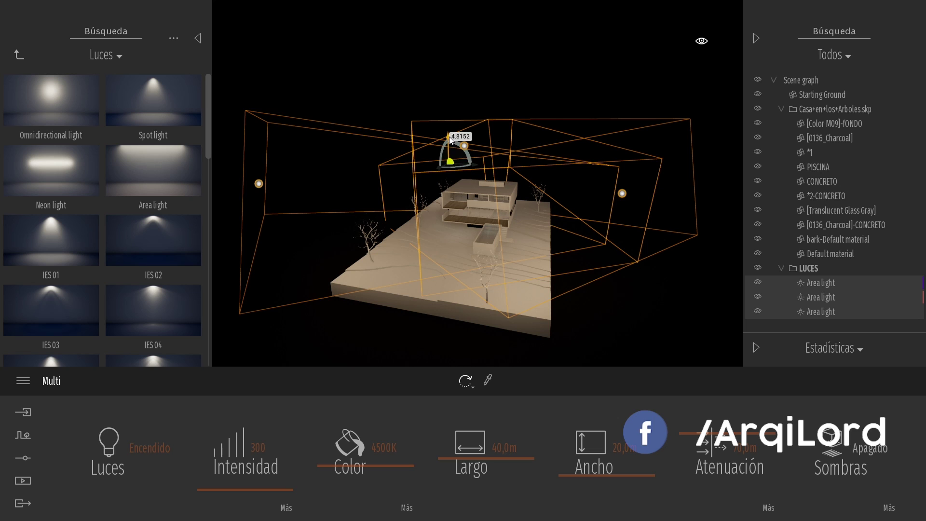
drag(450, 137, 449, 146)
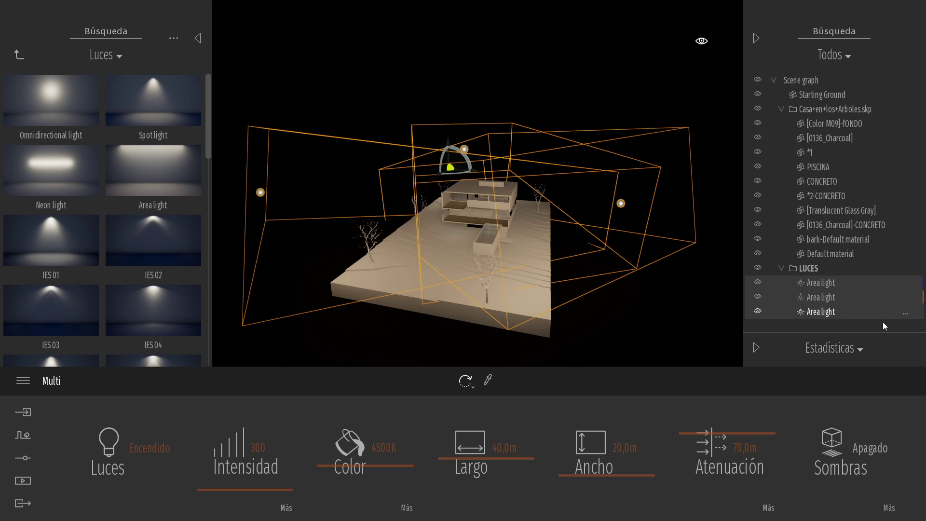
click(850, 313)
click(820, 297)
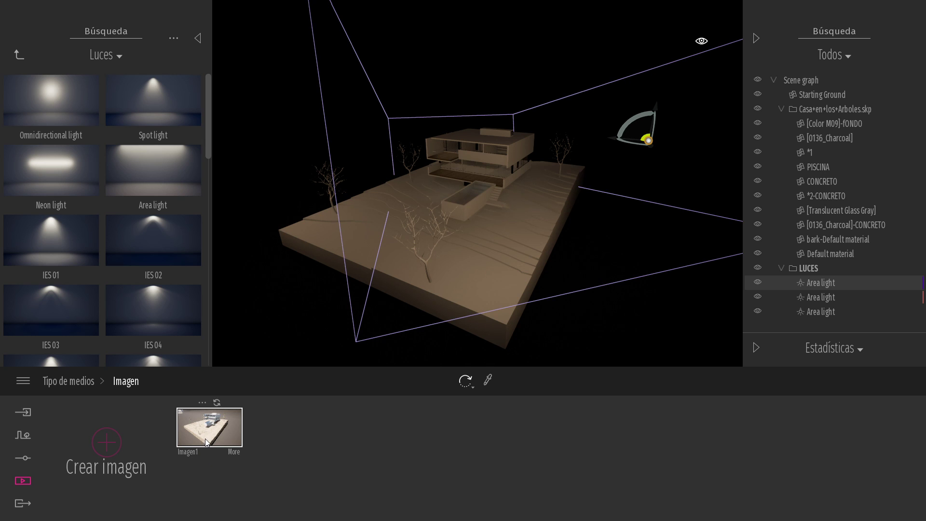
Step: Recall the camera view of Imagen1, return to the night scene and create a second image from that view
click(204, 439)
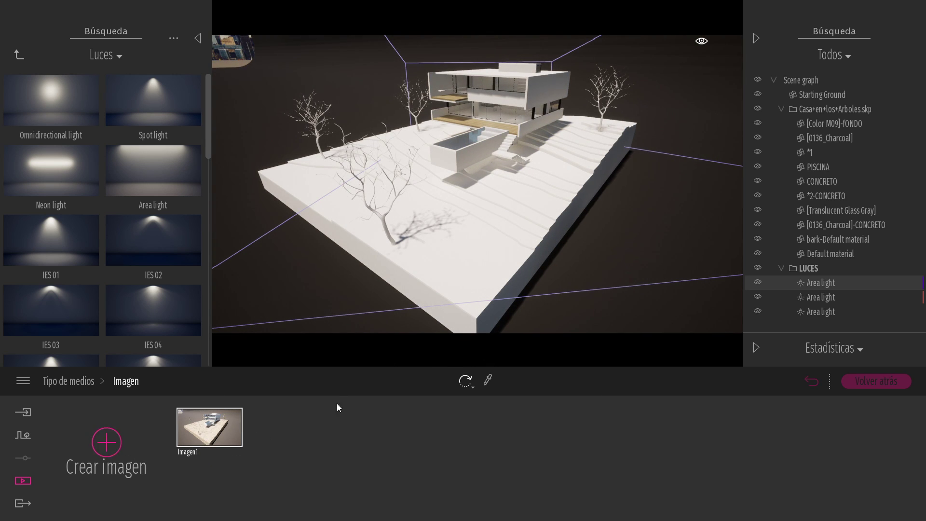
click(899, 380)
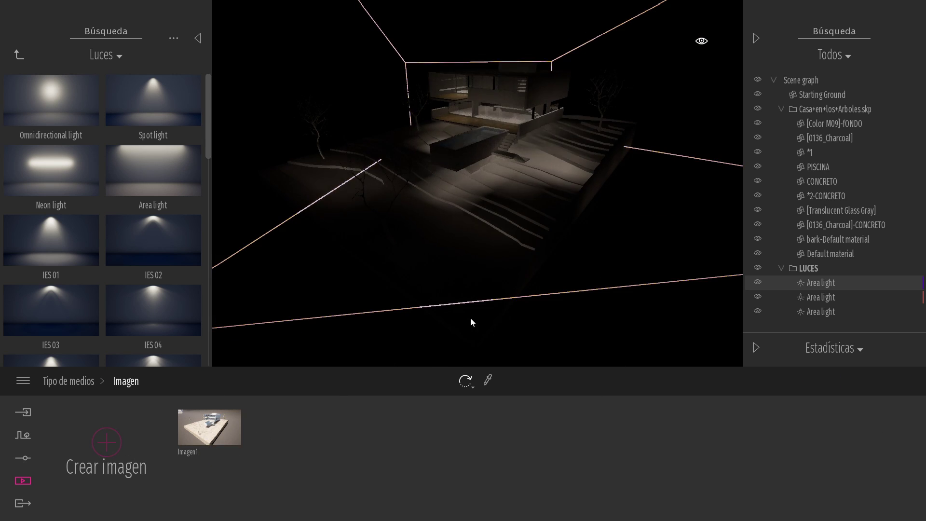
click(107, 452)
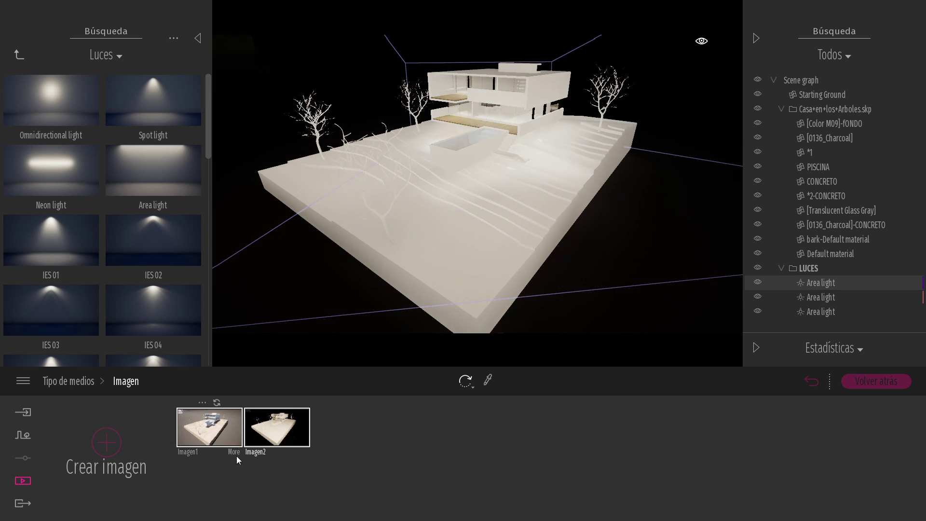
Step: Set the first area light's intensity to 852 and its colour temperature to 7000 K
click(808, 281)
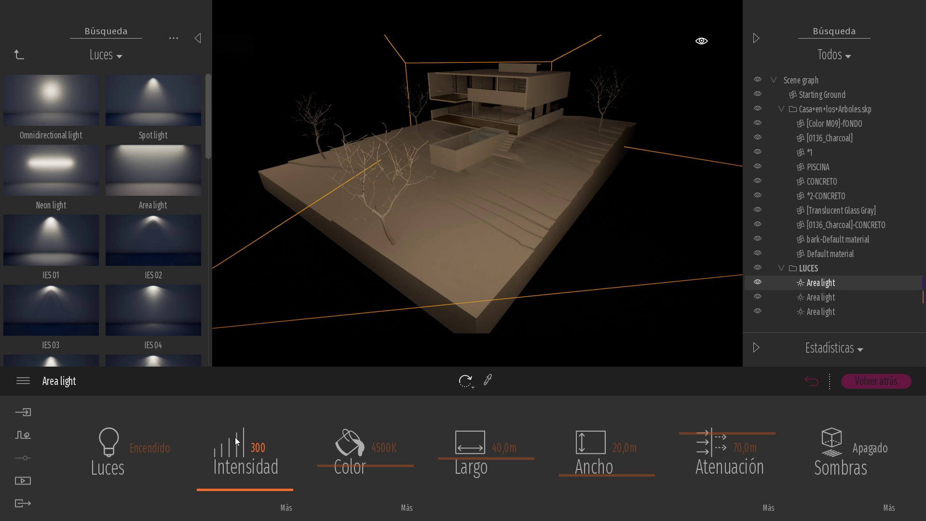
click(268, 450)
text(852)
key(Return)
click(375, 449)
text(7000)
key(Return)
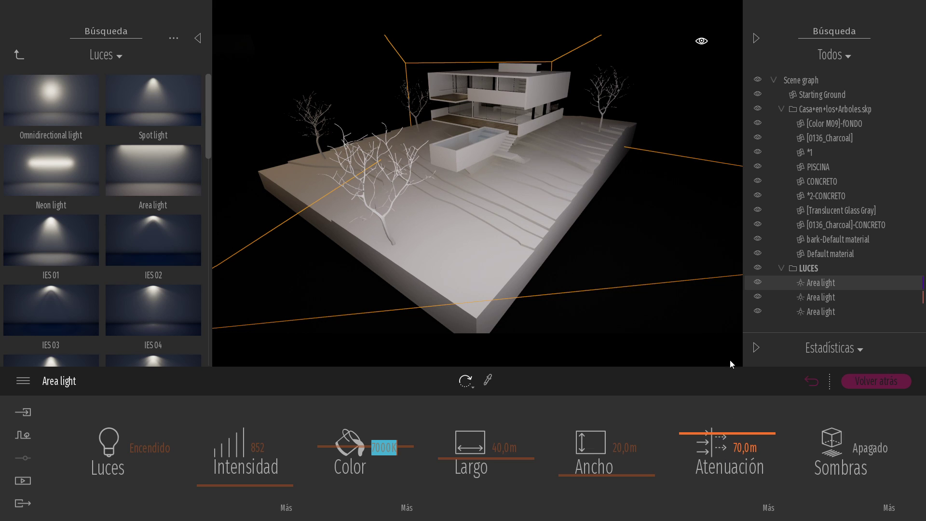
Step: Set the second area light's intensity to 3400, colour temperature to 4000 K and attenuation to 64 m
click(805, 297)
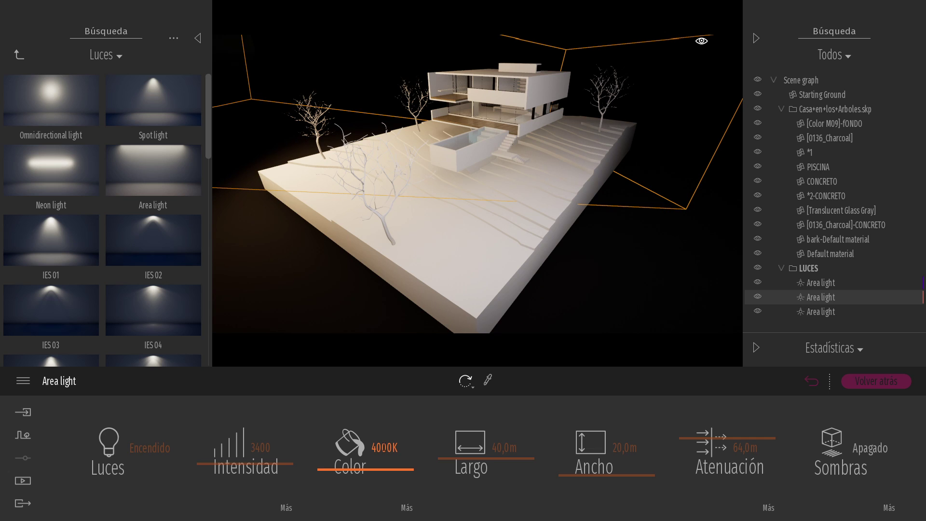
double_click(745, 449)
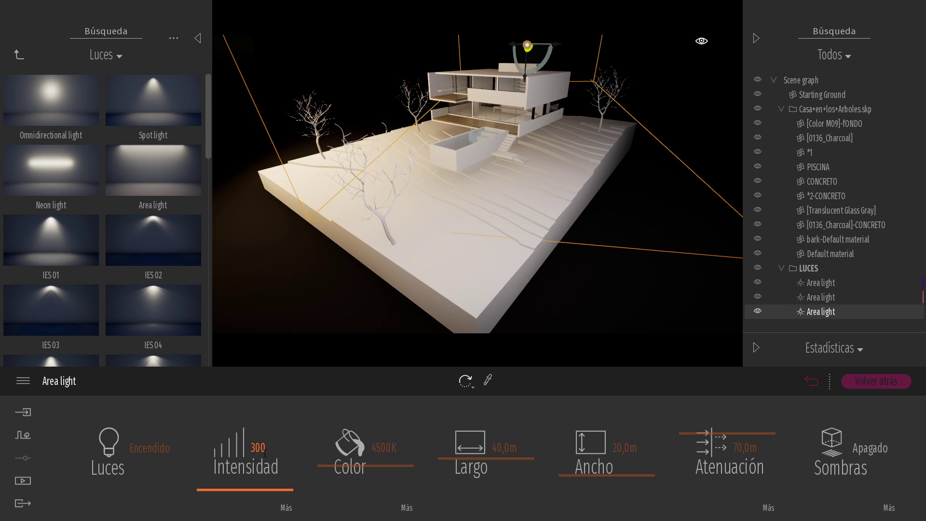
Step: Set the third area light's intensity to 5000 and its colour temperature to 11000 K
double_click(265, 452)
text(50)
key(Return)
key(Return)
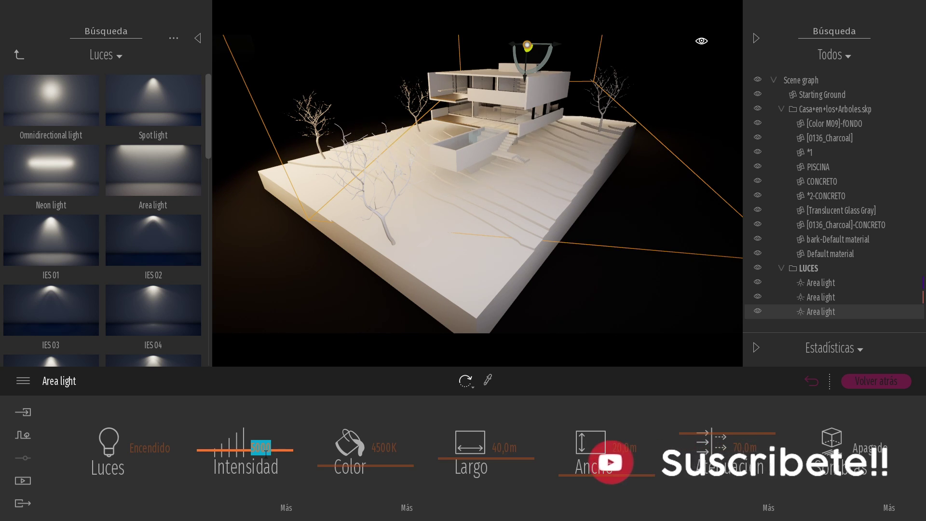
click(392, 448)
drag(389, 452, 371, 451)
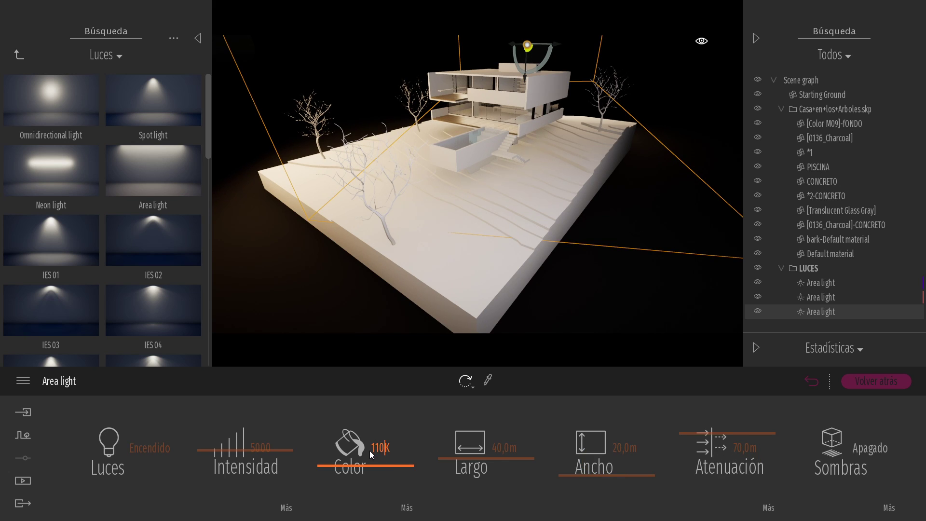
click(369, 451)
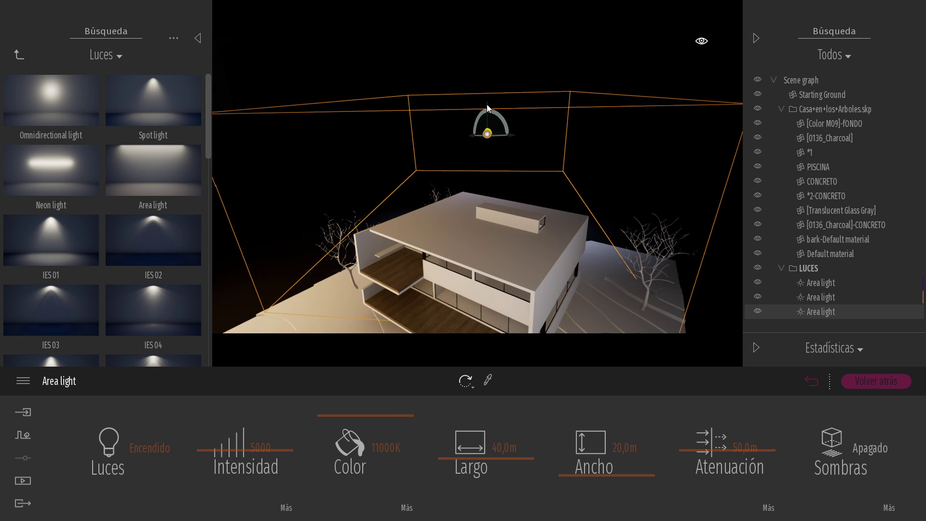
Step: Reposition the third area light above the house and set its attenuation to 60 m
mouse_move(488, 104)
mouse_down()
mouse_move(487, 58)
mouse_move(500, 107)
mouse_move(483, 112)
mouse_up()
click(720, 449)
text(6)
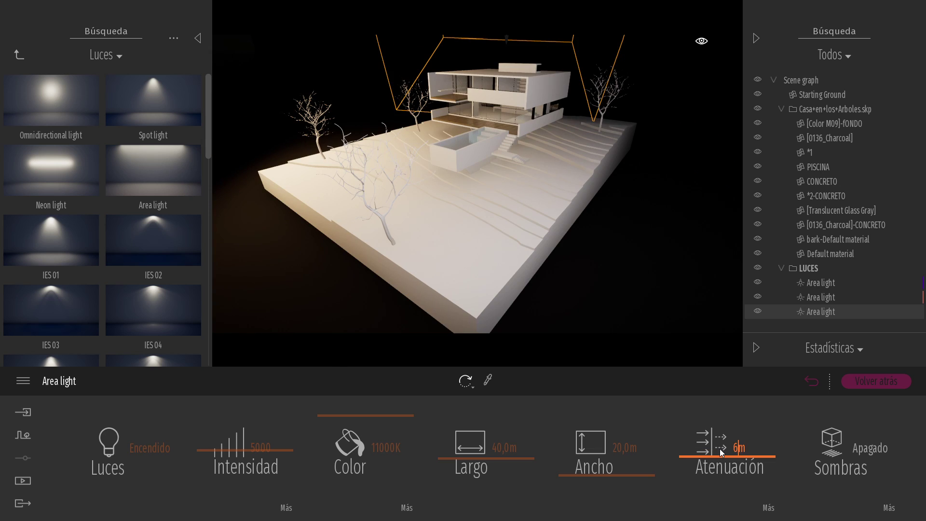
text(0)
key(Return)
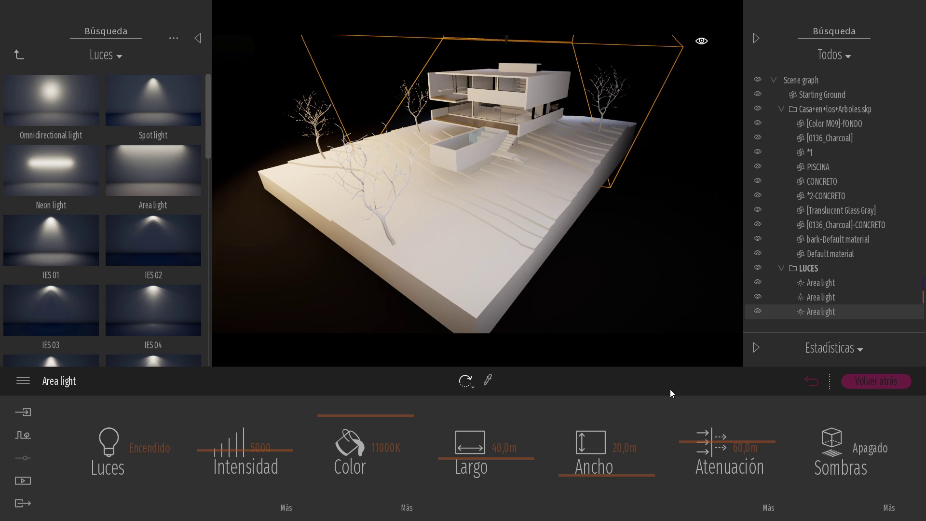
Step: Set the second area light's intensity to 2000 and briefly test its shadows before switching them off again
click(835, 299)
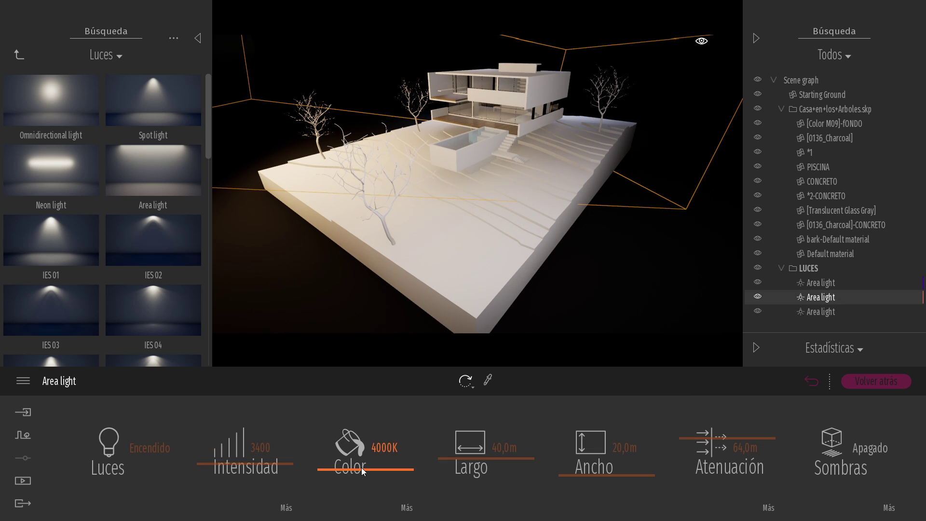
click(260, 448)
text(2000)
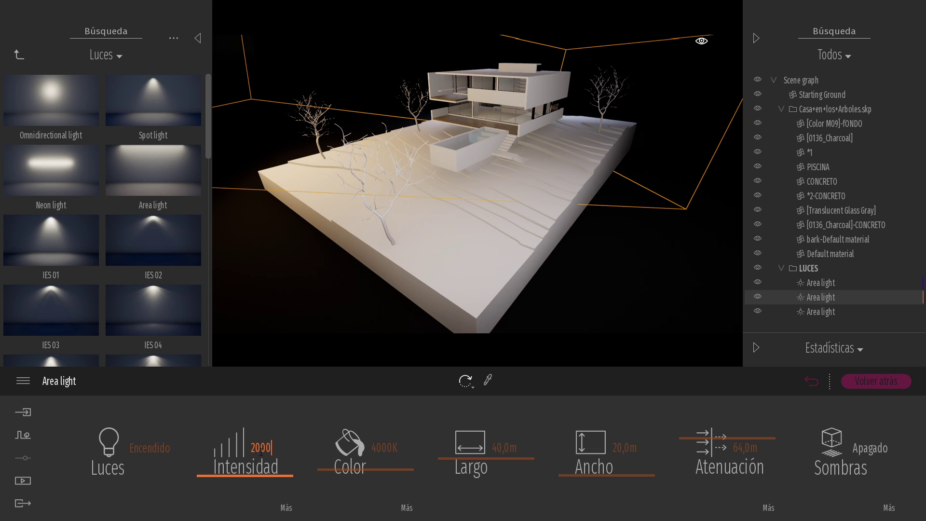
key(Return)
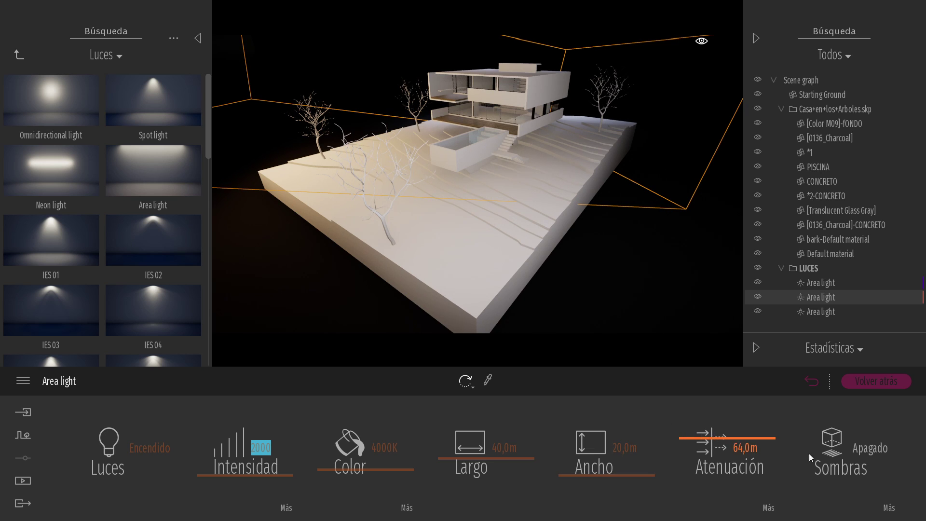
click(871, 461)
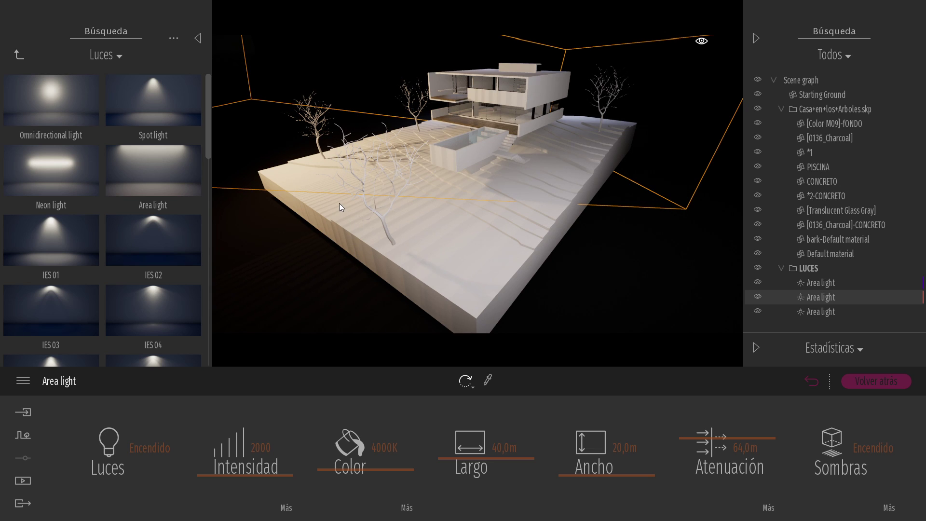
click(866, 448)
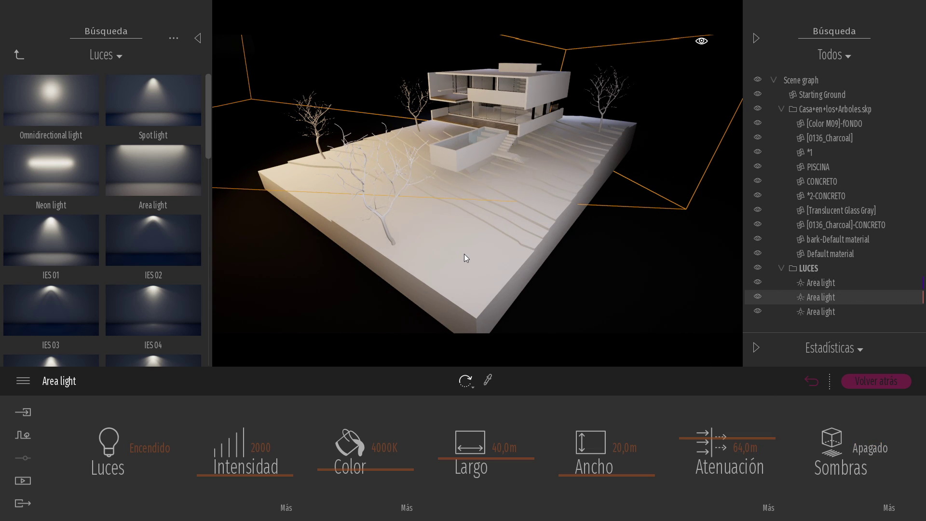
scroll(465, 254, down, 3)
shift+middle_drag(464, 253, 405, 241)
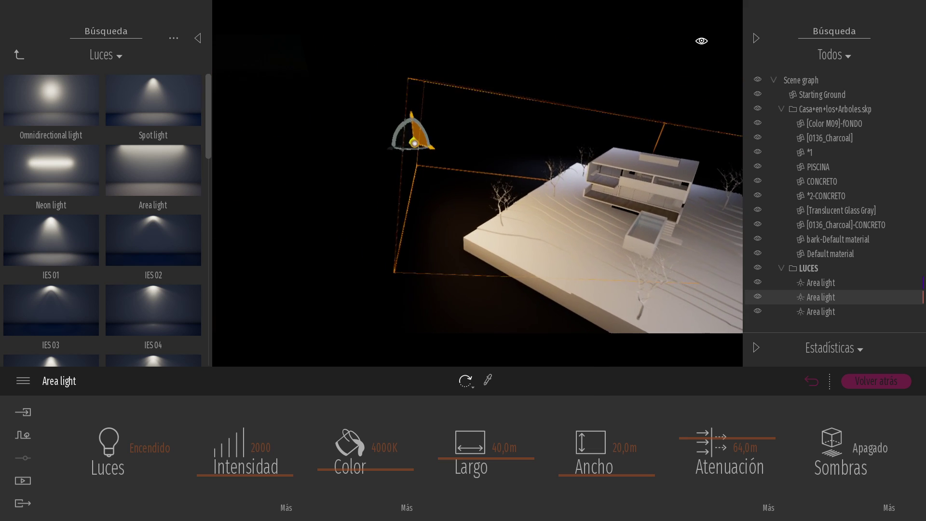
drag(445, 175, 270, 196)
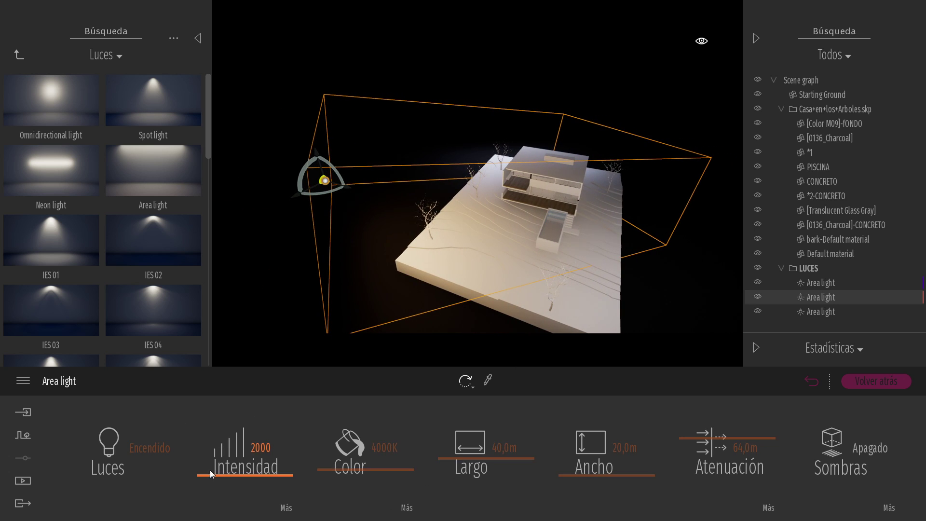
right_drag(366, 231, 425, 230)
drag(390, 189, 412, 191)
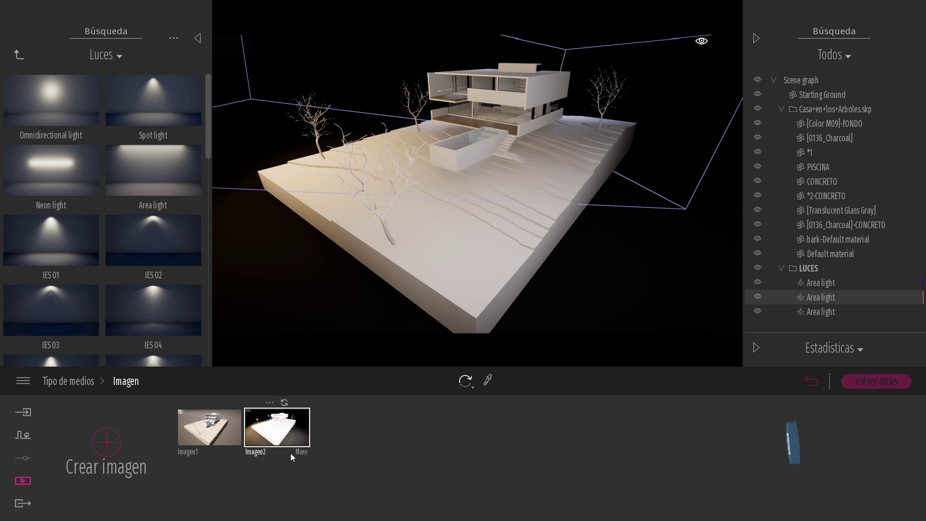
Step: Set the resolution of Imagen2 to UHD 4K 3840x2160
click(299, 452)
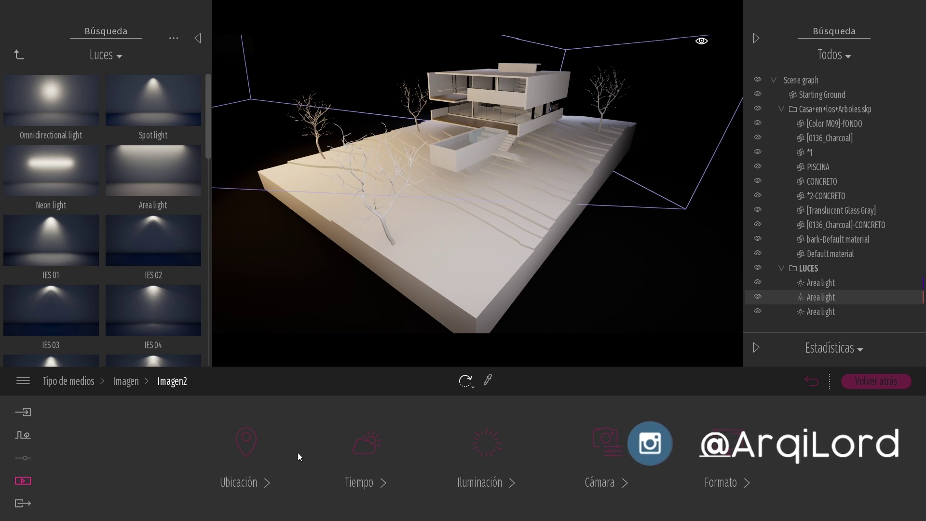
click(724, 464)
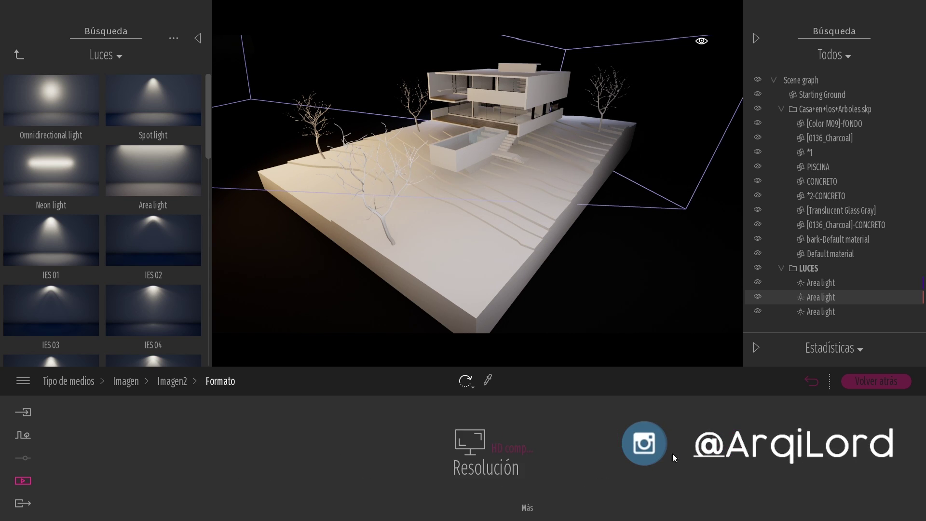
click(512, 448)
click(459, 393)
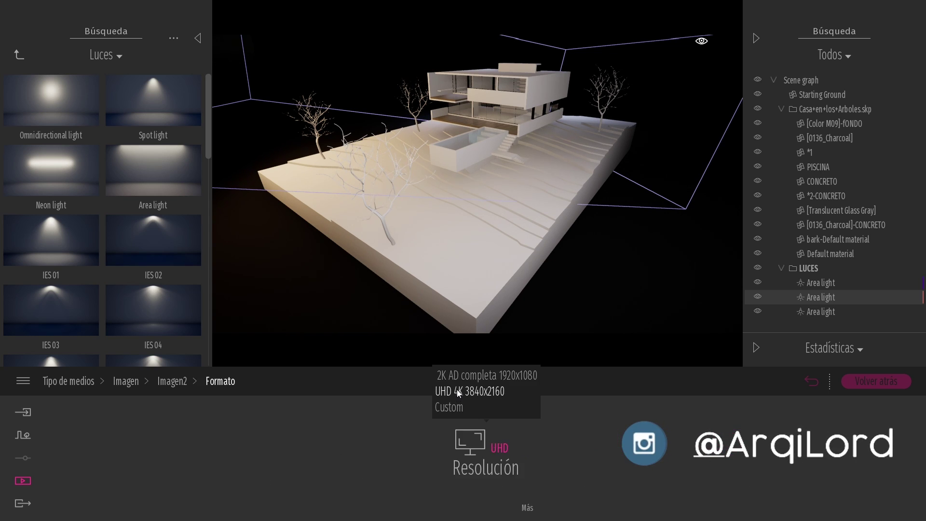
Step: In Imagen2's lighting parameters, set solar intensity to 10, moon intensity to 0.10, and sun reflection and star intensity to 0
click(172, 381)
click(482, 448)
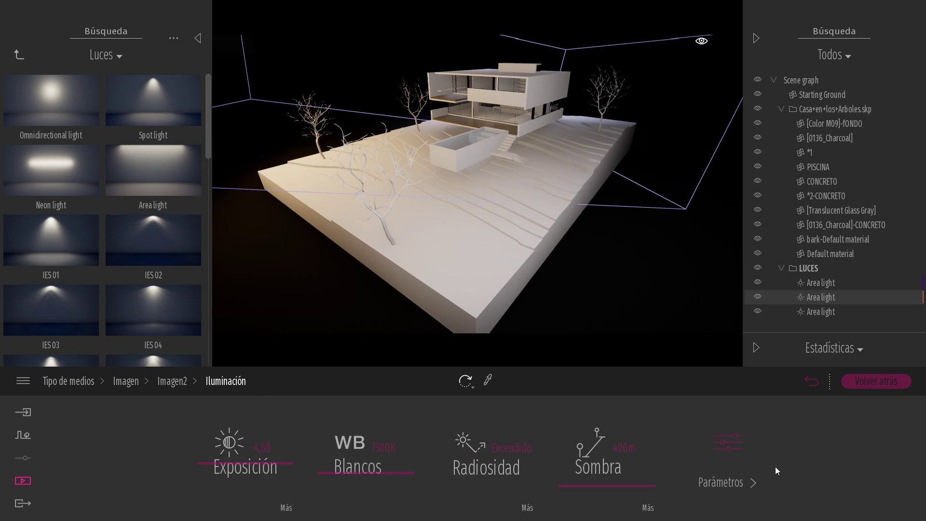
click(730, 463)
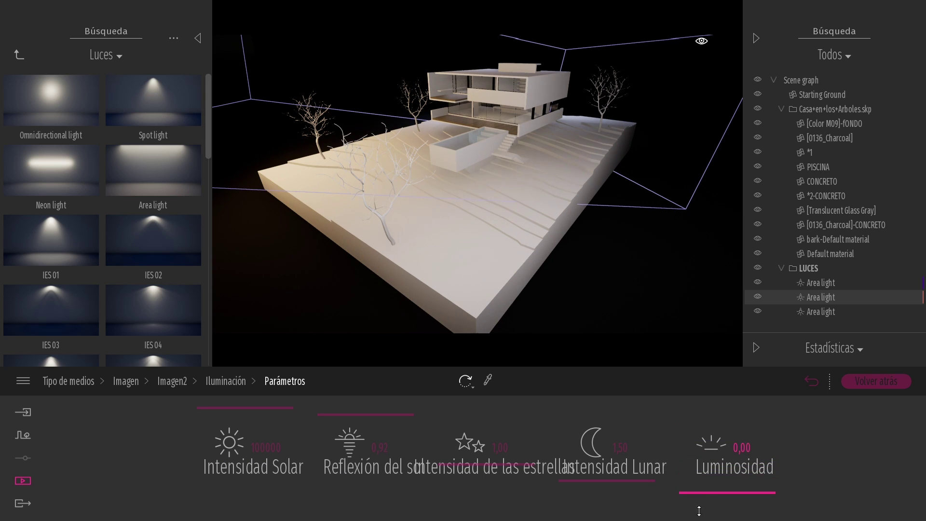
drag(203, 445, 251, 507)
drag(346, 437, 346, 518)
drag(599, 463, 579, 507)
drag(497, 460, 470, 516)
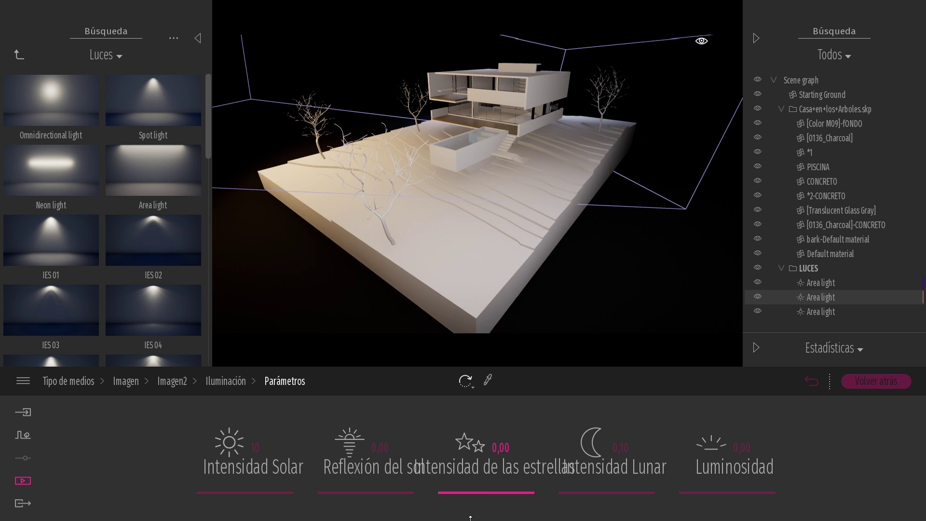
right_click(239, 415)
Step: Set the Sombra value in Imagen2's lighting settings to 10 m
click(649, 513)
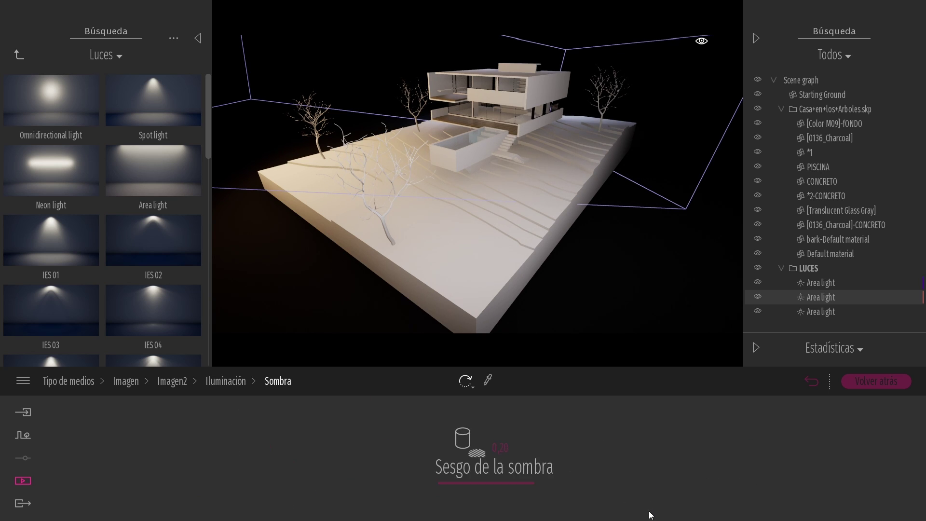
right_click(455, 445)
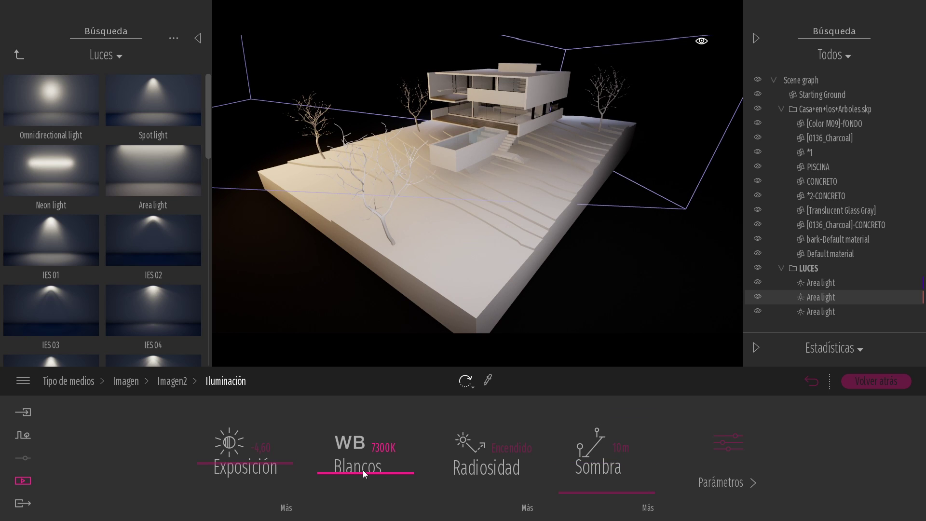
right_click(396, 456)
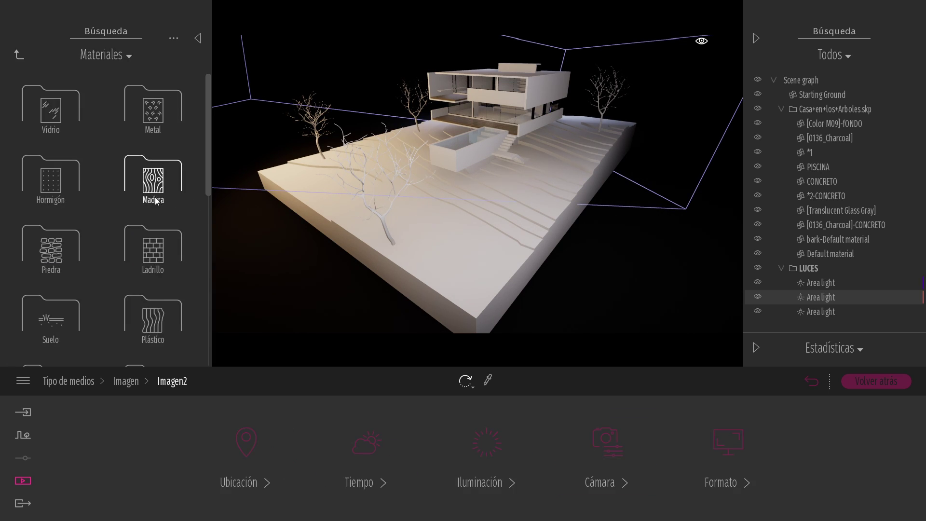
Step: Apply the Pool 01 water material to the surface of the house's swimming pool
scroll(60, 254, down, 3)
scroll(59, 255, down, 8)
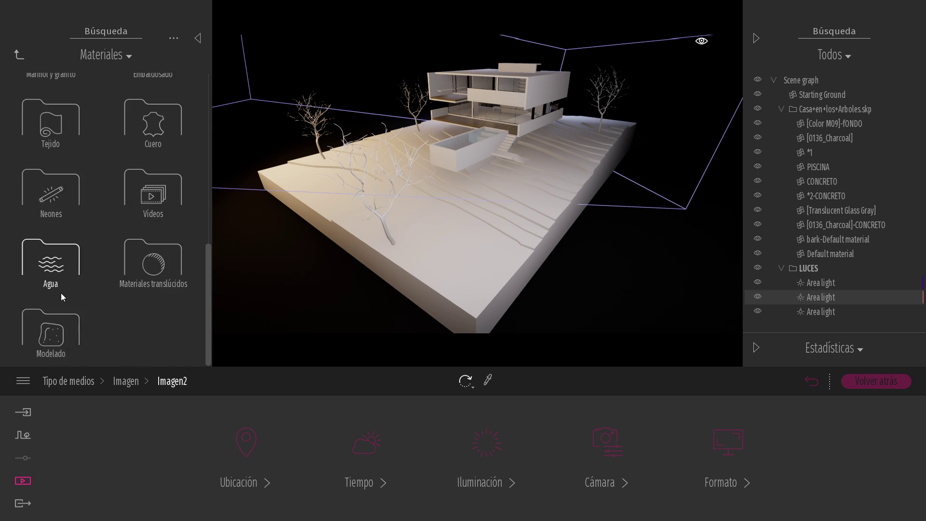
click(61, 292)
drag(91, 91, 469, 144)
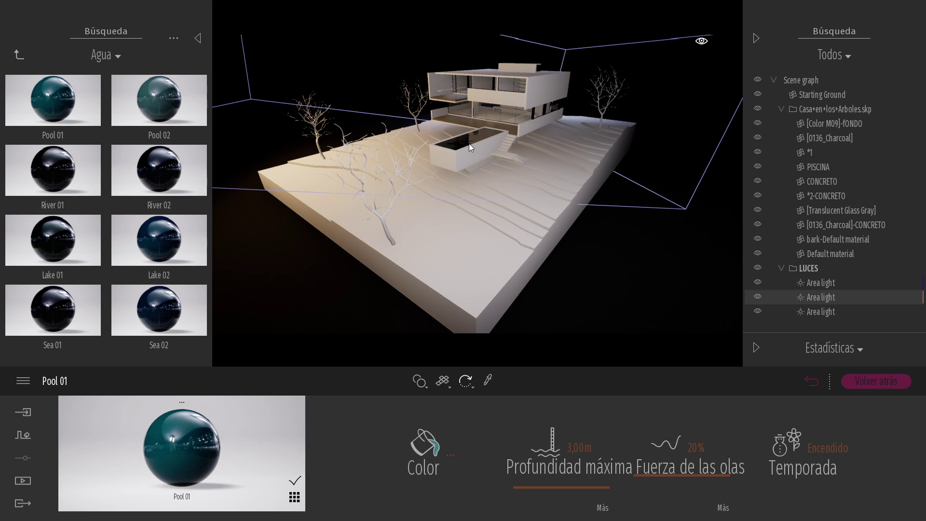
Step: Change the pool water's colour to a light turquoise and reduce its maximum depth
click(453, 452)
drag(452, 233, 450, 213)
click(523, 360)
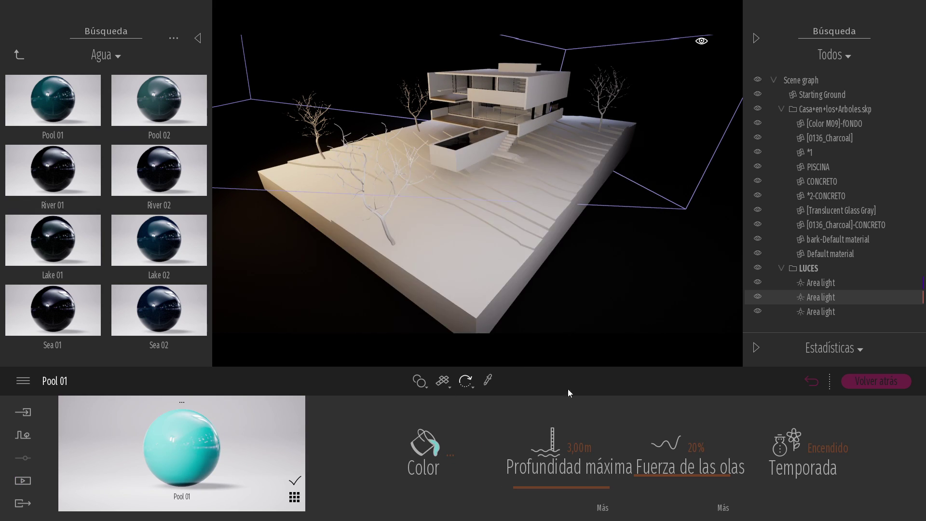
mouse_move(564, 490)
mouse_down()
mouse_move(563, 498)
mouse_move(564, 475)
mouse_move(566, 505)
mouse_up()
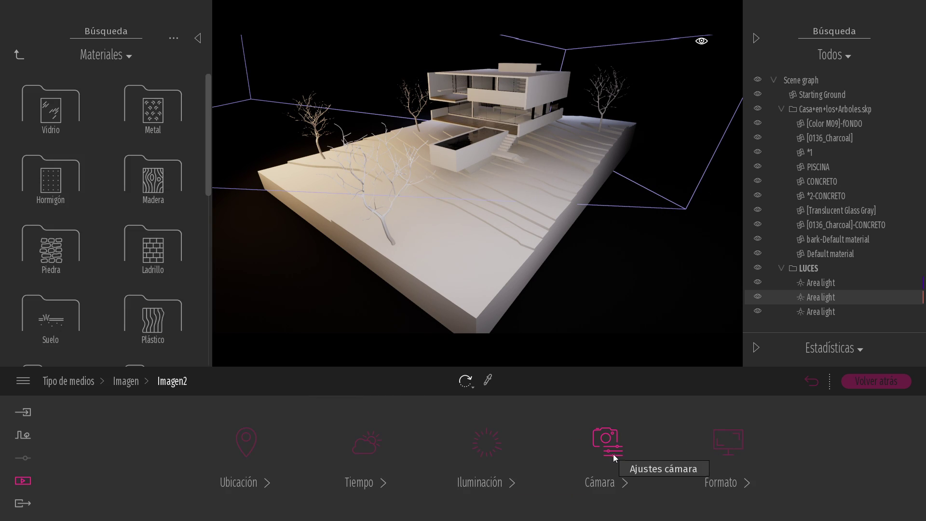
Step: Frame the whole site in Imagen2 with the camera's focal length at 75 and vignettes at 56%
click(613, 454)
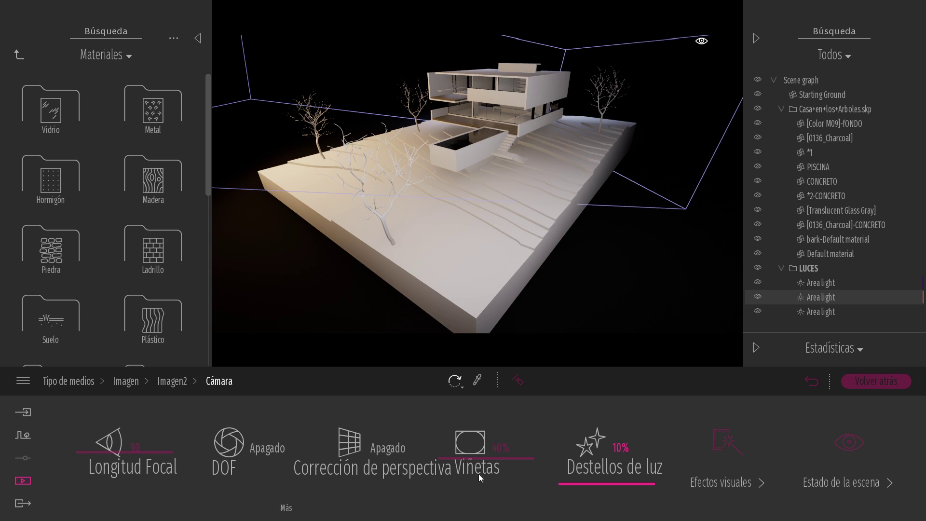
click(135, 445)
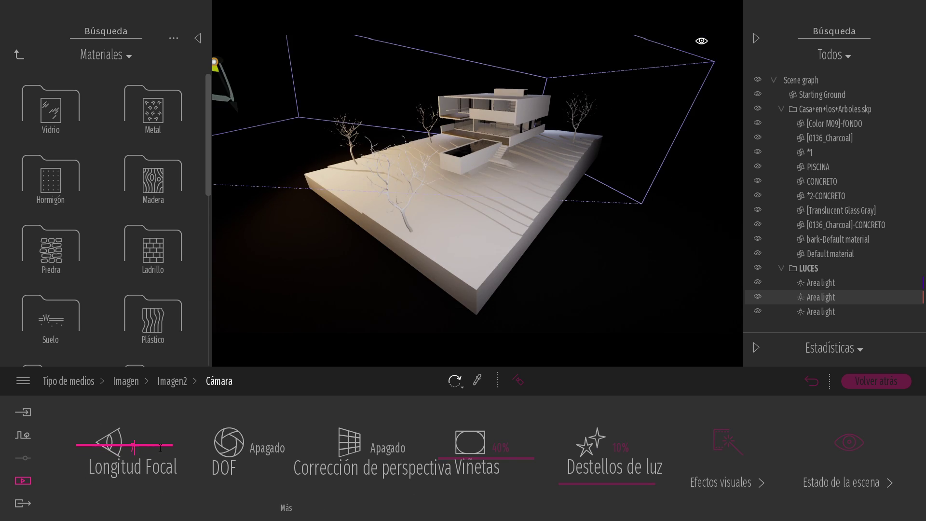
text(75)
key(Return)
key(s)
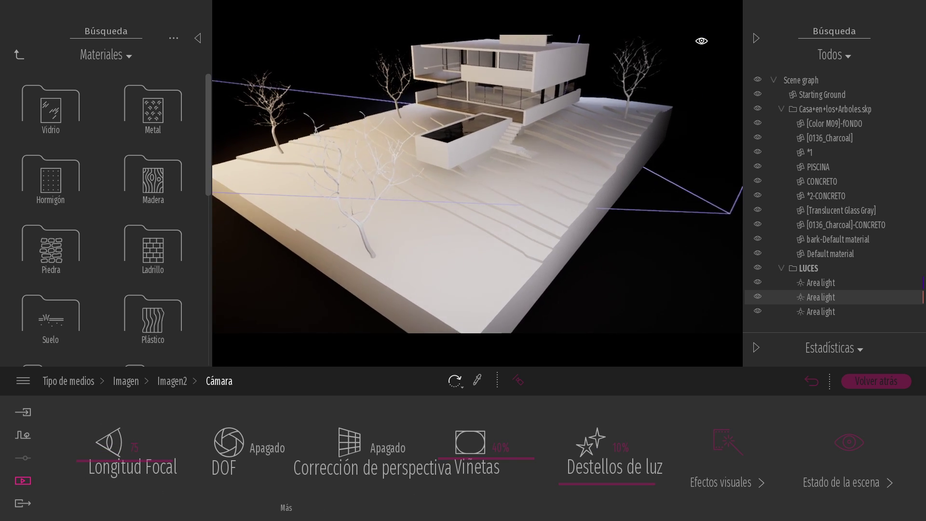
key(w)
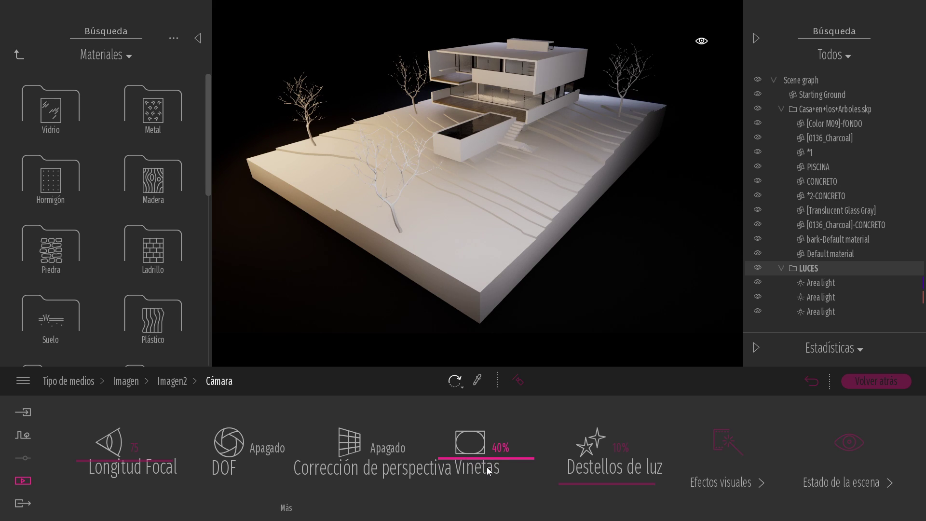
text(56)
key(Return)
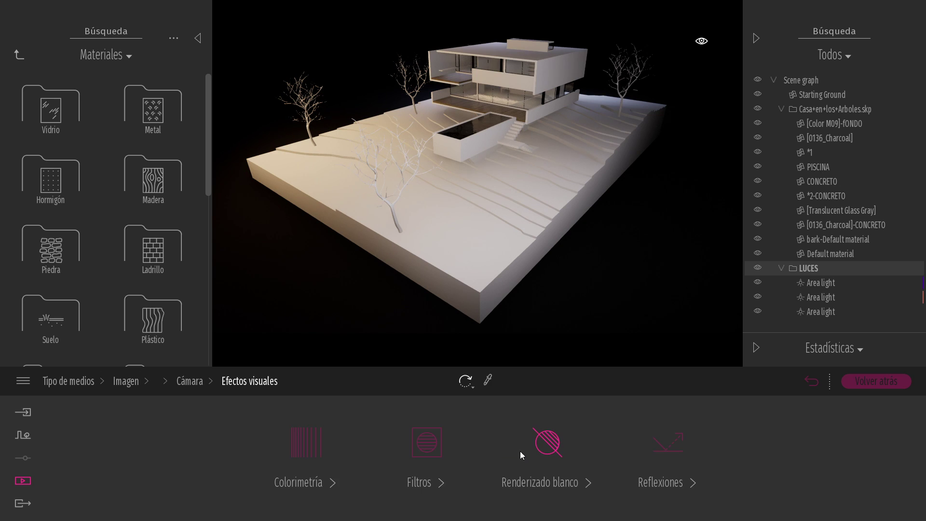
Step: Set the image's colorimetry to 60% contrast and 45% saturation
click(311, 445)
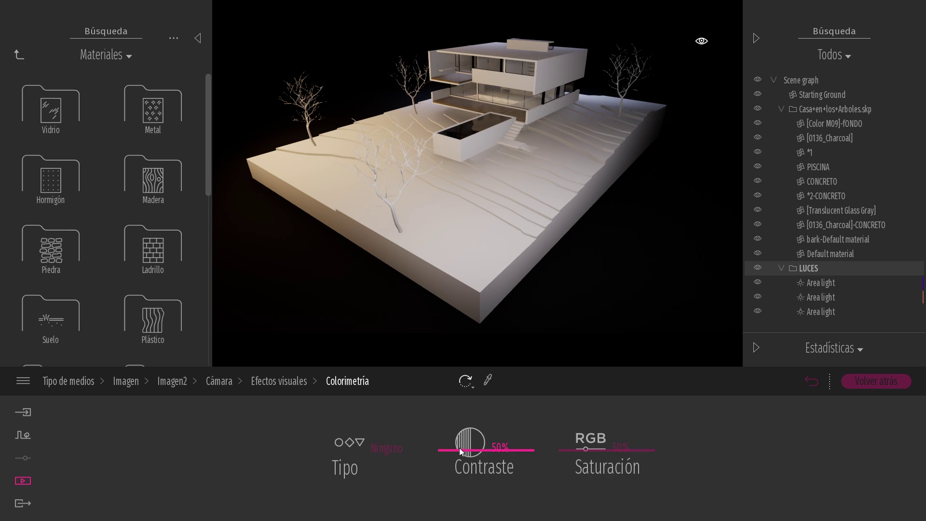
drag(461, 442, 461, 443)
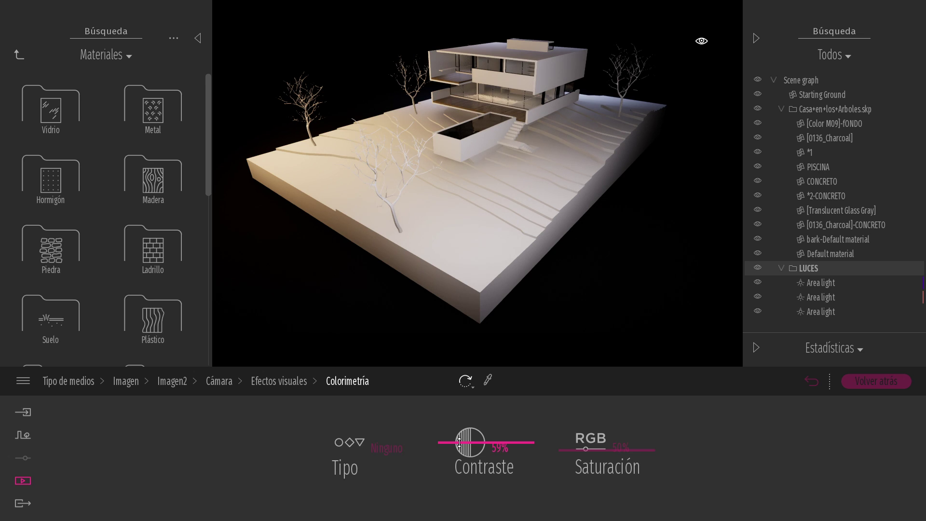
click(502, 449)
text(60)
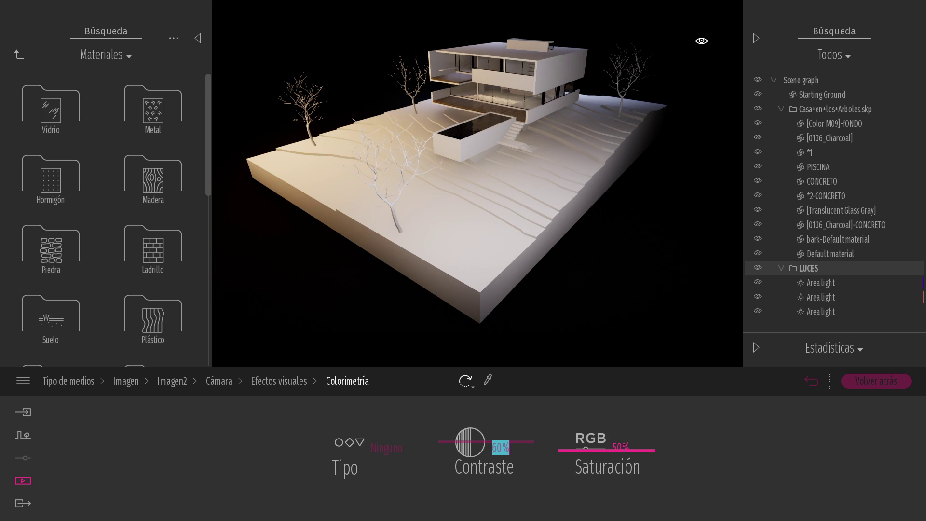
click(625, 448)
text(45)
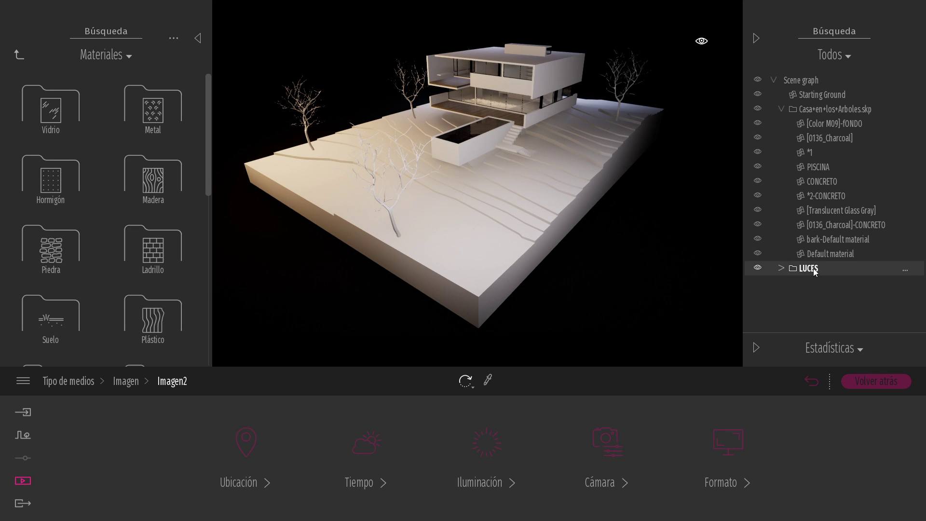
Step: Add a fourth area light to the LUCES folder and place it at roof level over the front of the house
click(782, 267)
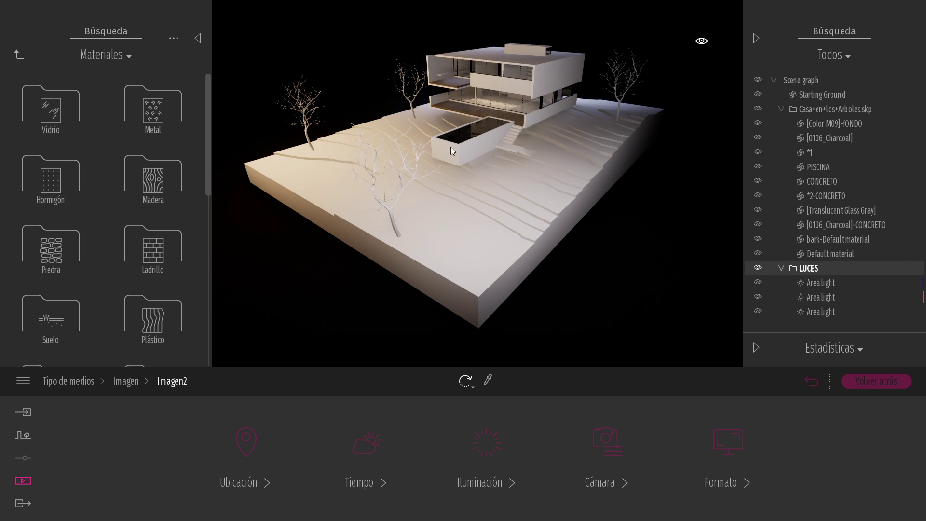
click(16, 57)
click(158, 189)
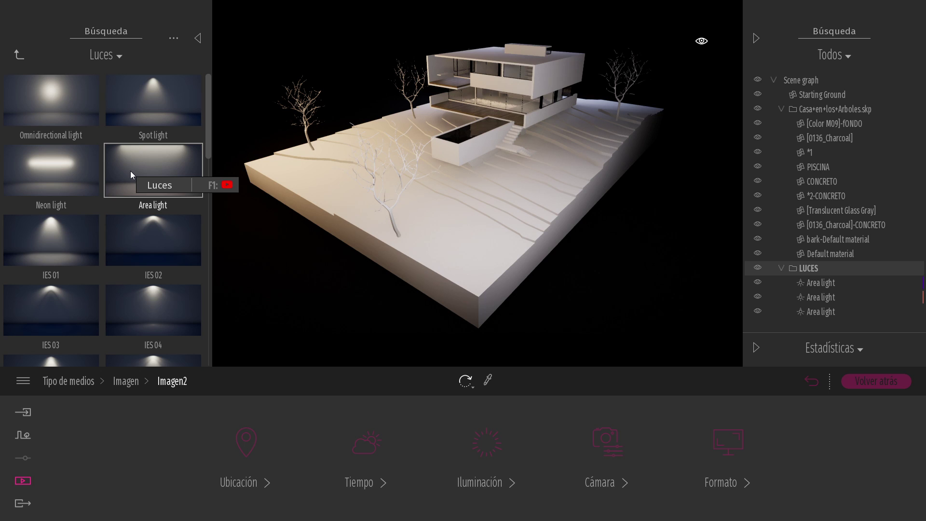
drag(140, 175, 496, 70)
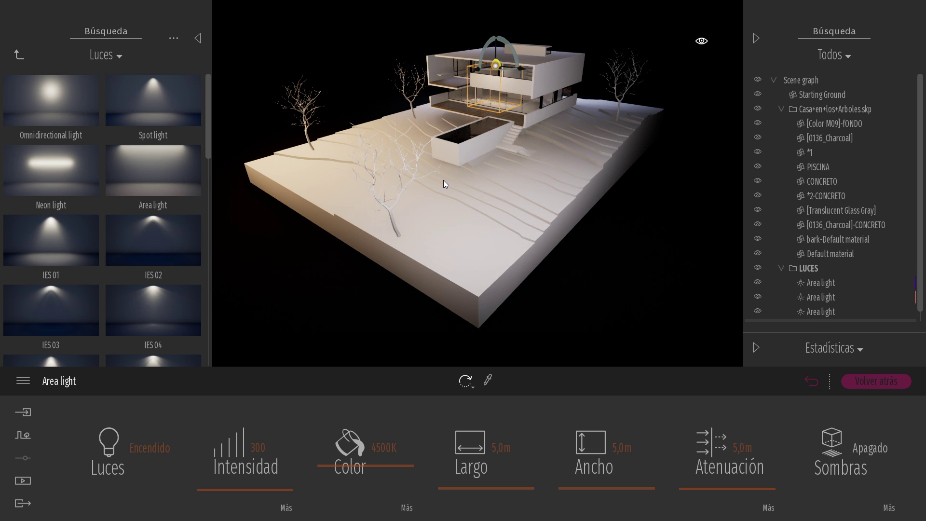
right_drag(445, 177, 446, 135)
scroll(495, 144, up, 5)
drag(505, 132, 543, 129)
click(575, 135)
scroll(780, 251, down, 1)
Step: Enlarge the fourth area light to a length of 17.1 m and a width of 13.7 m
click(820, 315)
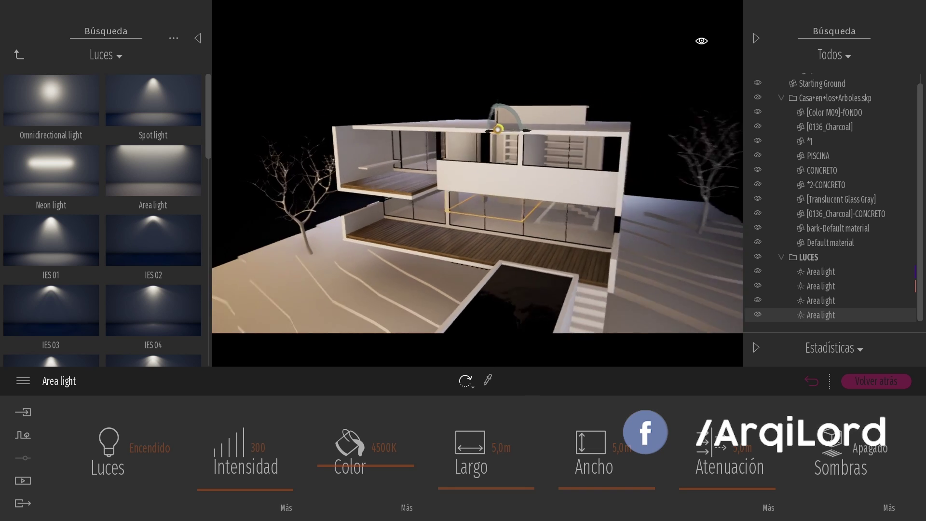
drag(485, 488, 475, 478)
drag(582, 489, 590, 485)
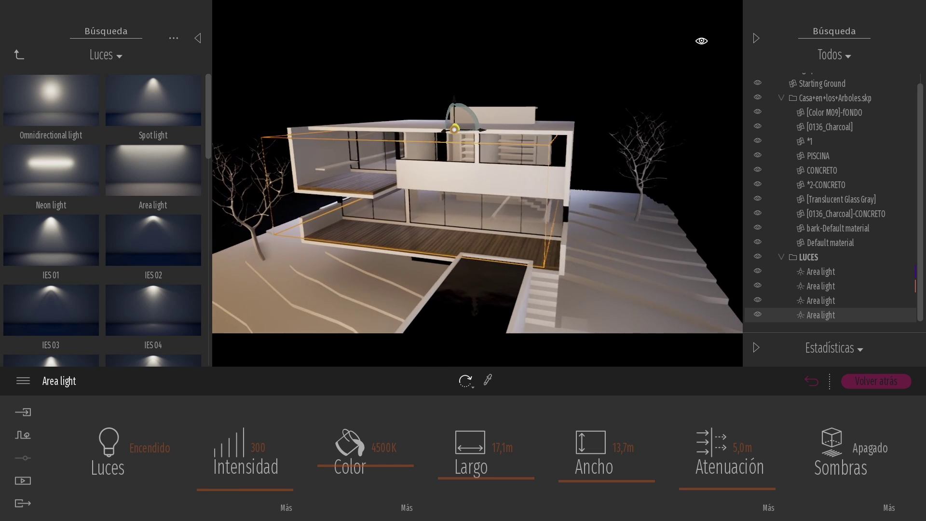
Step: Set the fourth area light's length to 15 m, with an attenuation of 16.3 m and an intensity of 450
click(507, 445)
text(15)
key(Return)
mouse_move(707, 482)
mouse_down()
mouse_move(703, 471)
mouse_move(702, 479)
mouse_up()
click(270, 450)
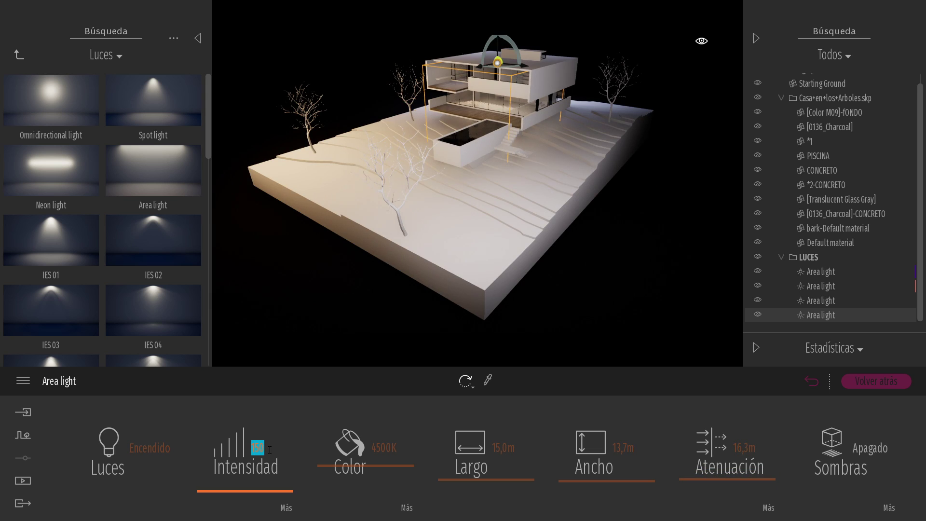
text(450)
key(Return)
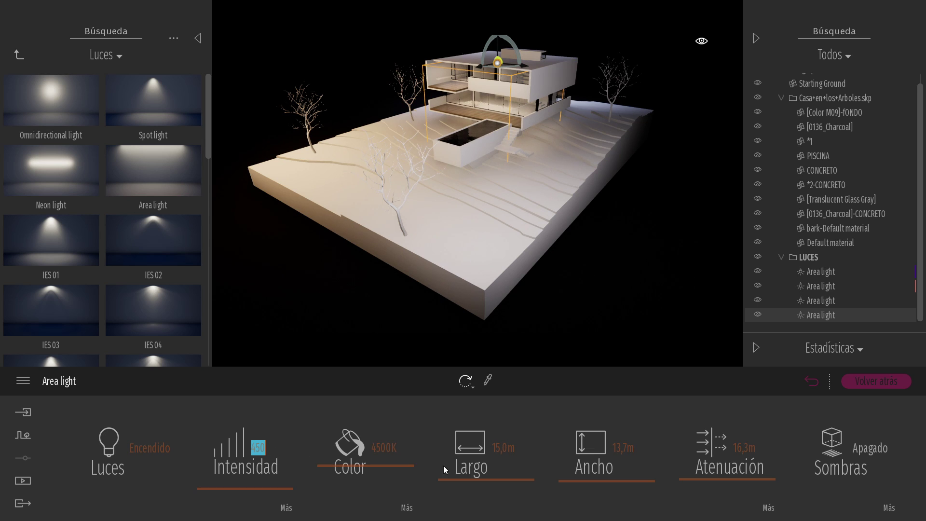
Step: Set the fourth area light's colour temperature to 4000K, and change its intensity to 300 with an attenuation of 11.8 m
mouse_move(362, 467)
mouse_down()
mouse_move(364, 440)
mouse_move(365, 481)
mouse_up()
key(ctrl+z)
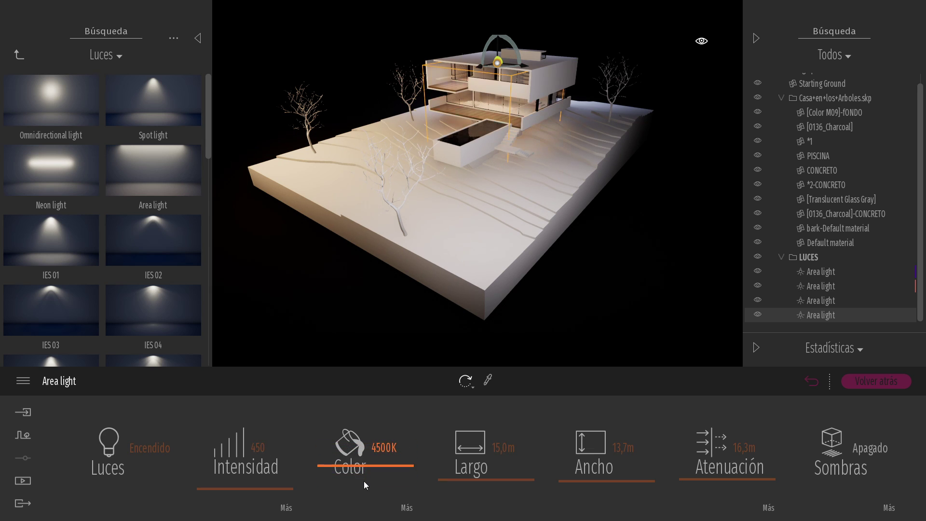
key(ctrl+a)
text(4000)
key(Return)
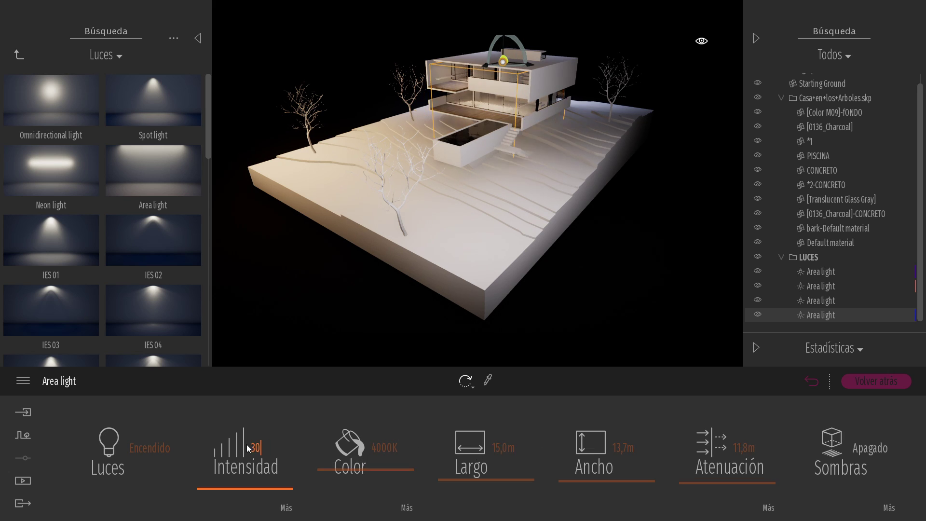
key(Return)
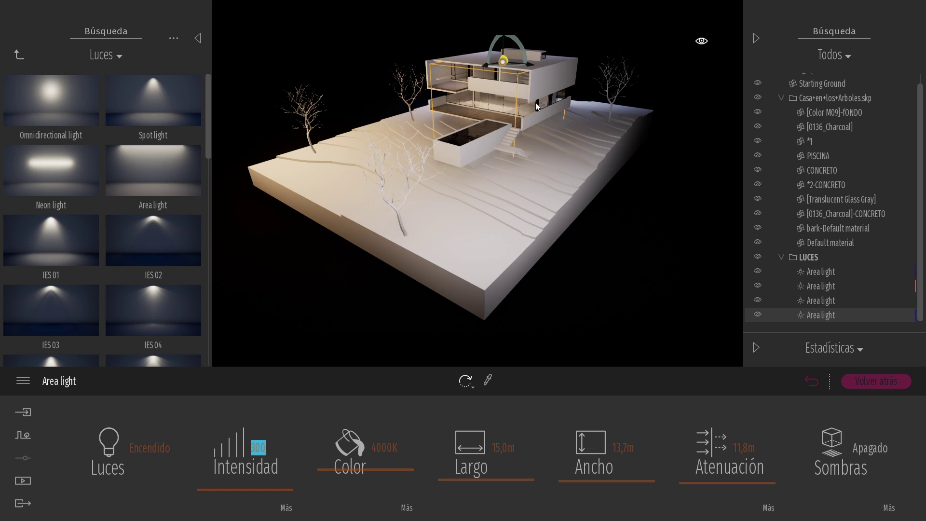
Step: Place an omnidirectional light in the pool and raise its intensity to about 4205 lm
click(81, 119)
drag(51, 182, 462, 142)
scroll(476, 210, up, 1)
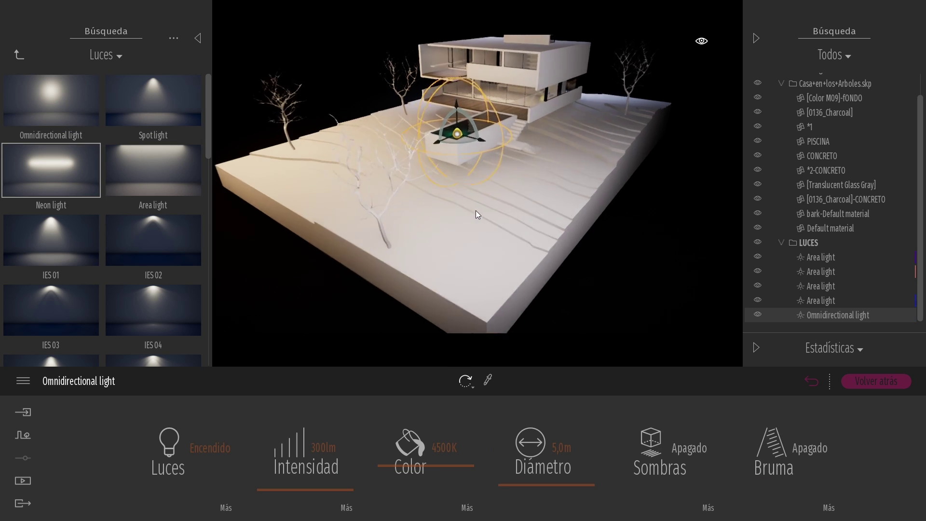
scroll(476, 211, up, 5)
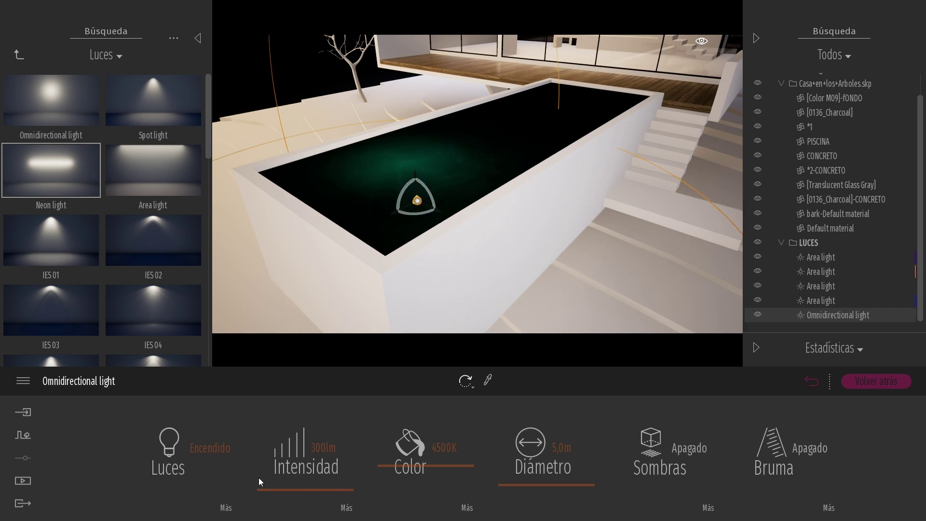
drag(261, 474, 295, 472)
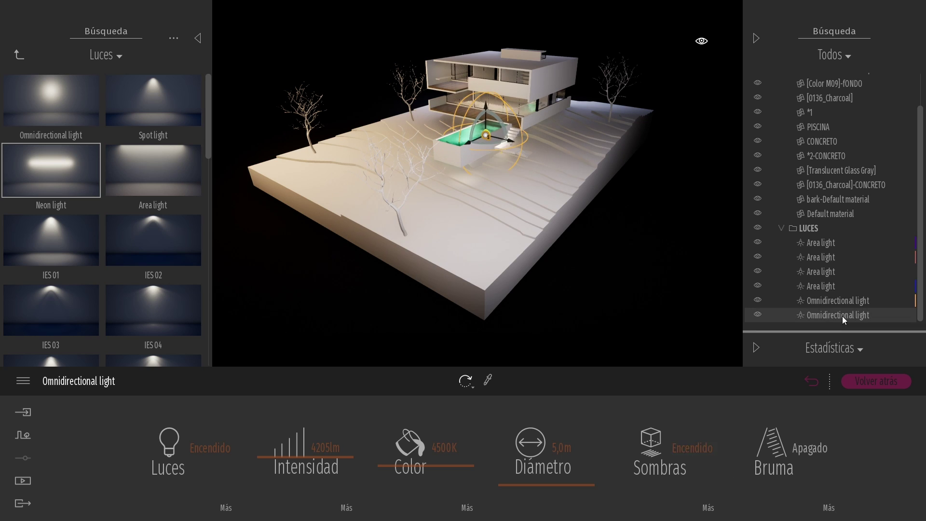
Step: Set the intensity of both omnidirectional pool lights together to 15000 lm
ctrl+click(835, 299)
click(298, 446)
text(3000)
key(Return)
text(15000)
key(Return)
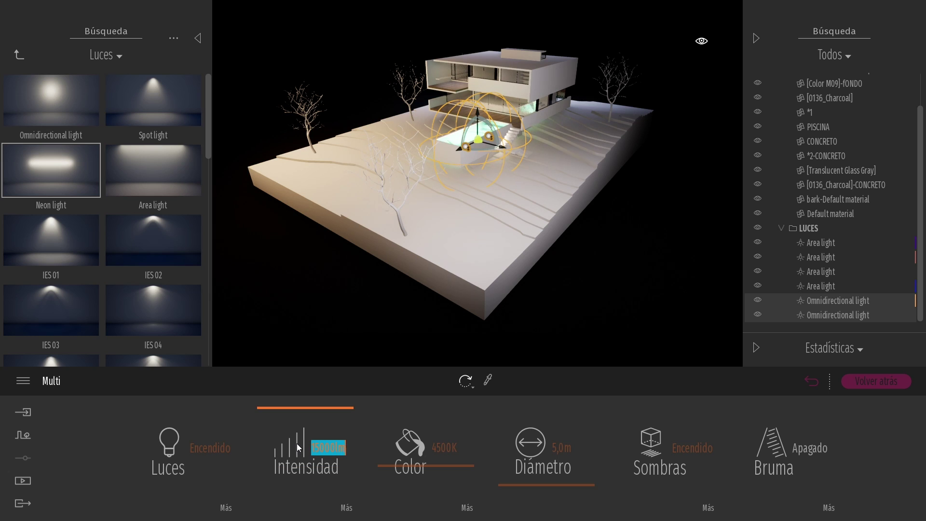
click(583, 282)
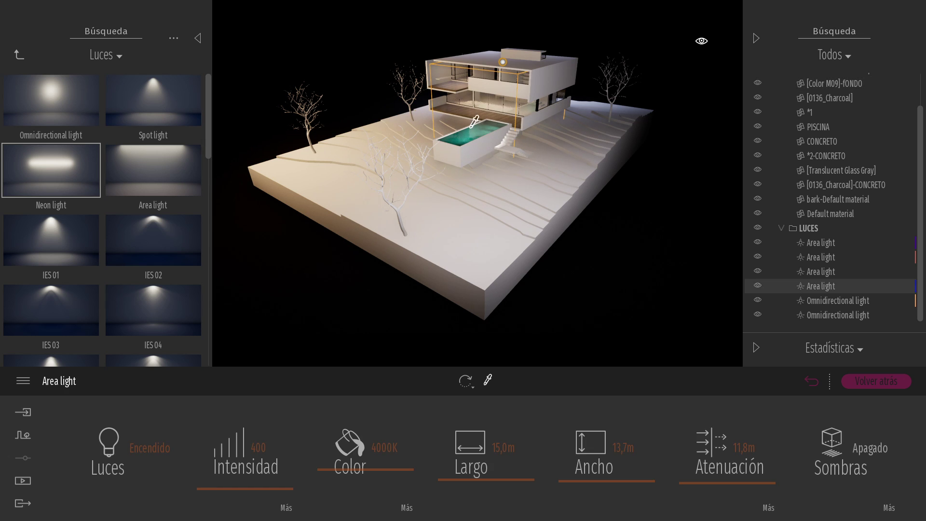
Step: Sample the Maple 01 A wood on the terrace and lower its reflection
click(467, 116)
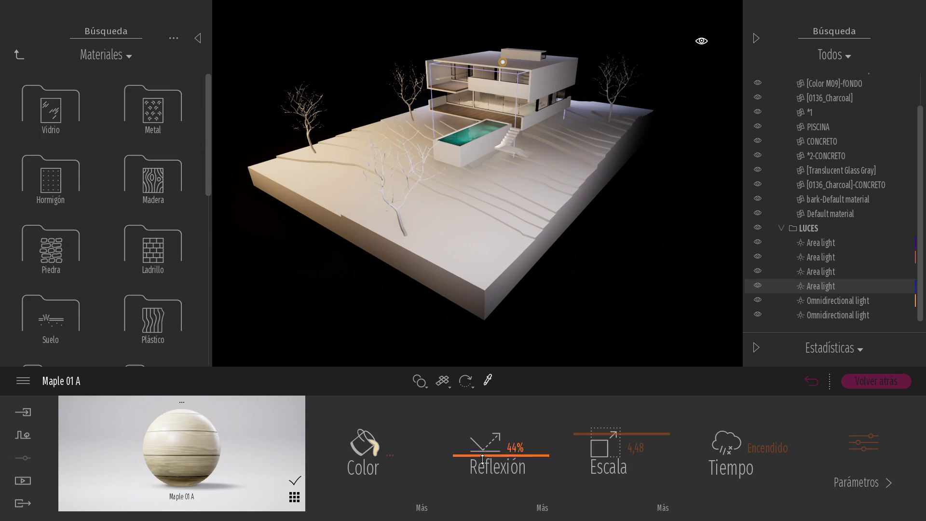
drag(482, 466, 482, 470)
drag(483, 467, 482, 470)
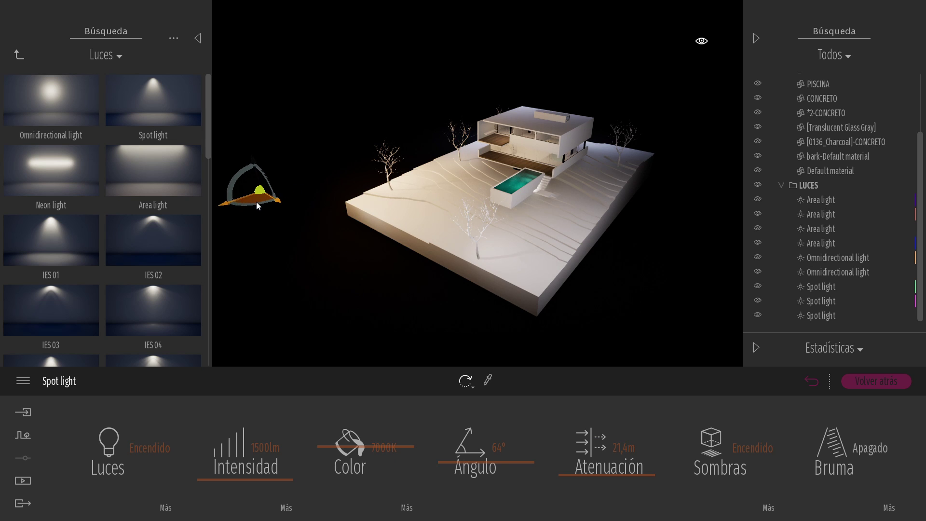
Step: Duplicate the spot light beside the site as one instance
alt+drag(257, 202, 251, 167)
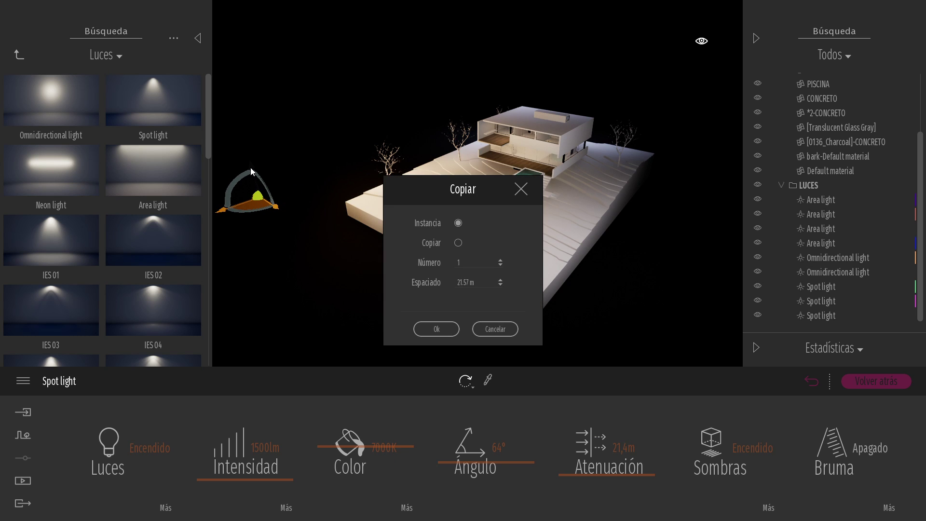
click(437, 329)
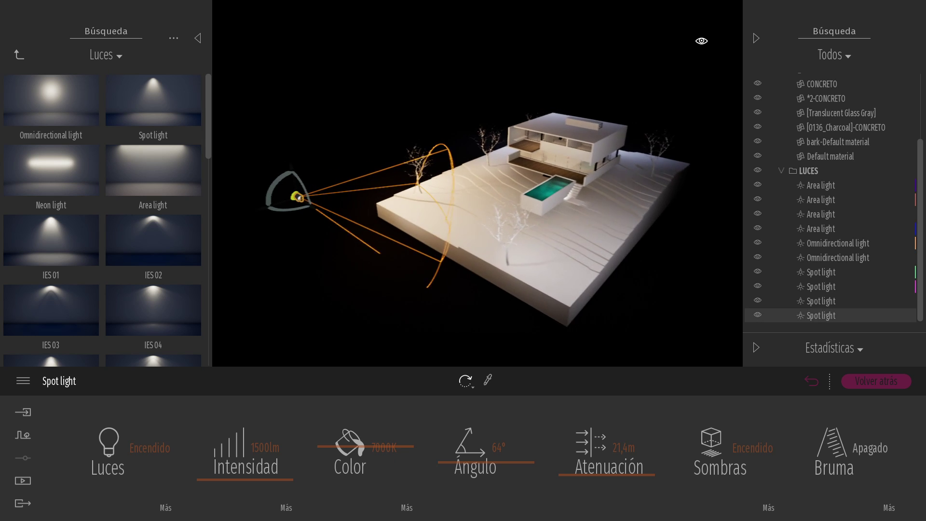
middle_drag(348, 185, 381, 205)
click(353, 196)
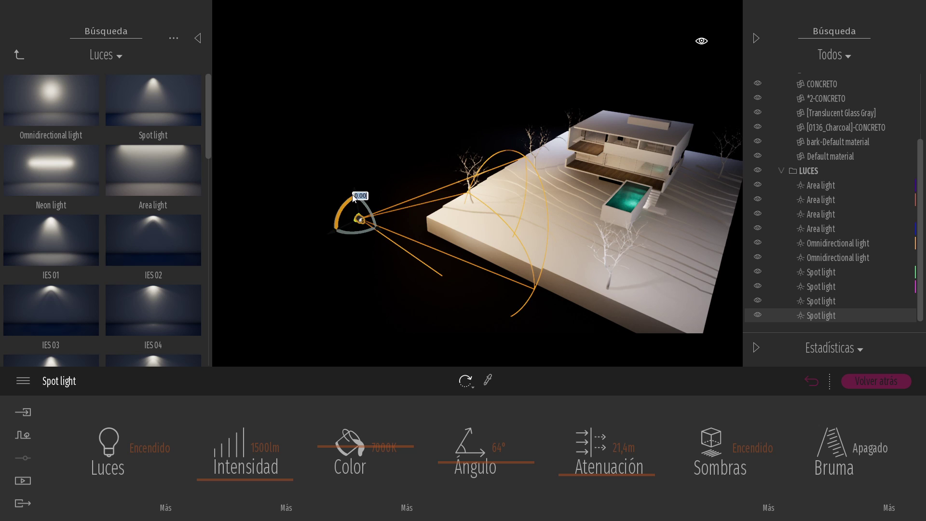
click(356, 197)
Step: Move the duplicated spot light higher, set its attenuation to 48 m and raise its intensity
click(830, 311)
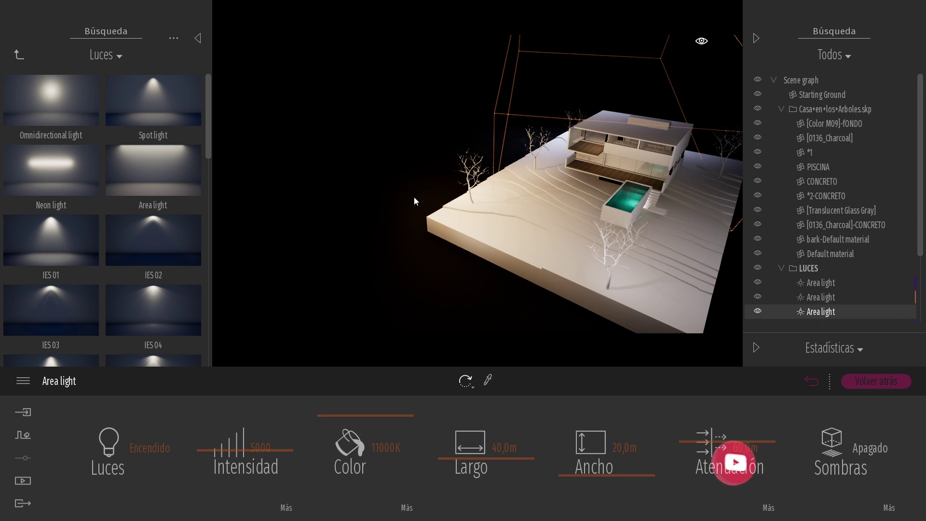
scroll(827, 288, down, 2)
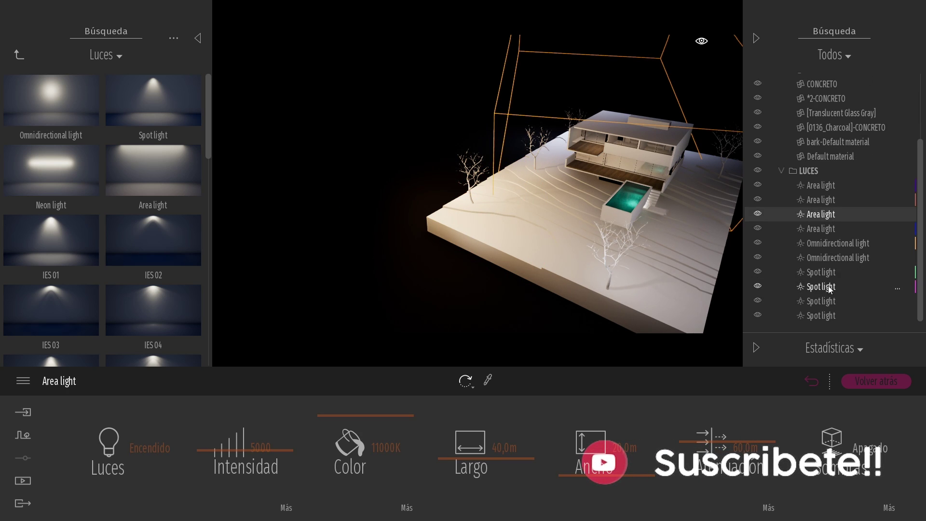
click(836, 314)
drag(356, 193, 349, 153)
drag(582, 477, 578, 450)
drag(253, 470, 253, 461)
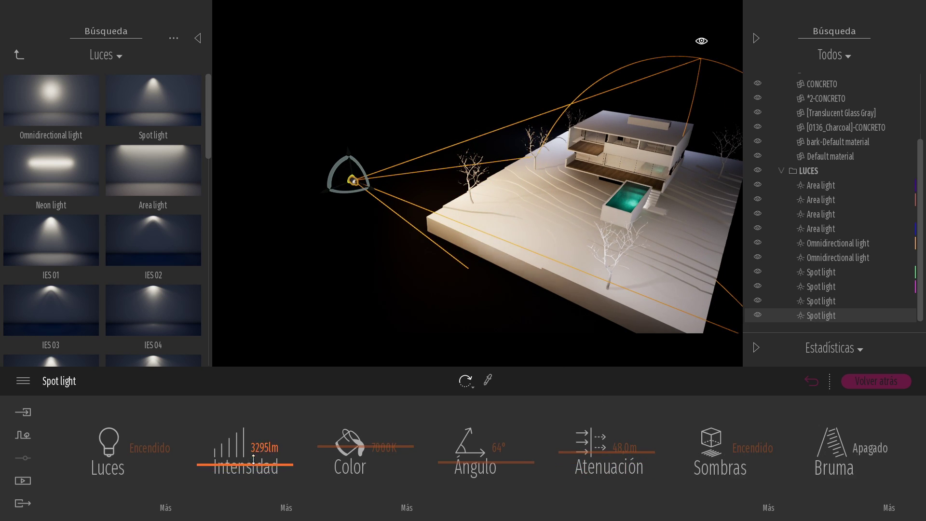
drag(254, 461, 253, 433)
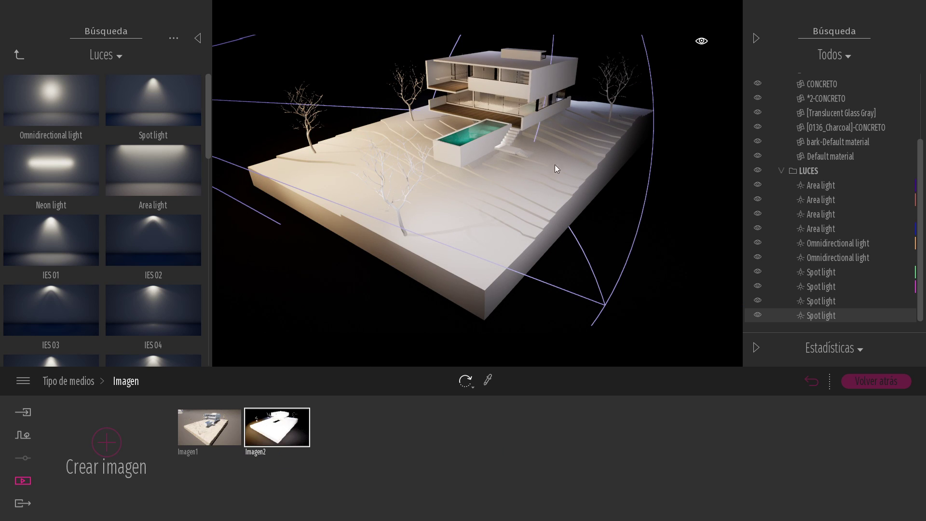
Step: Focus on the last spot light and adjust its horizontal position beside the site
double_click(833, 317)
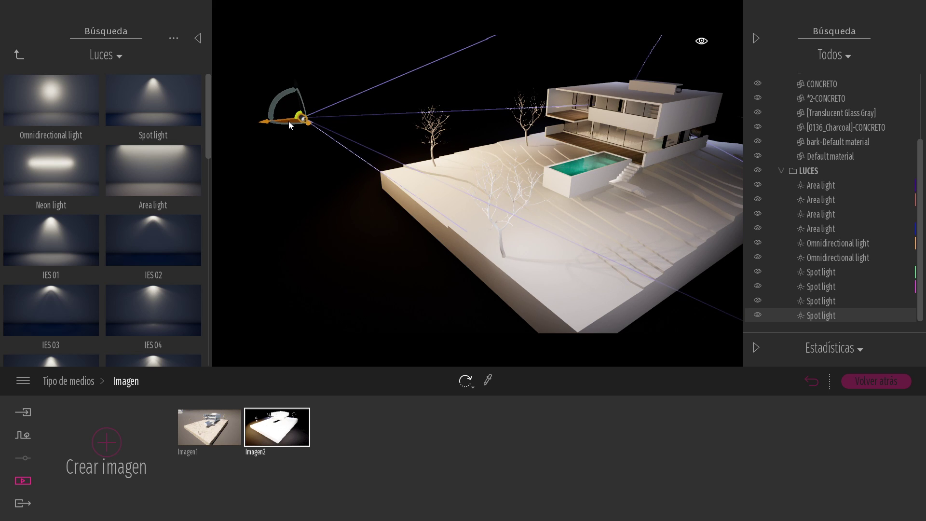
click(288, 120)
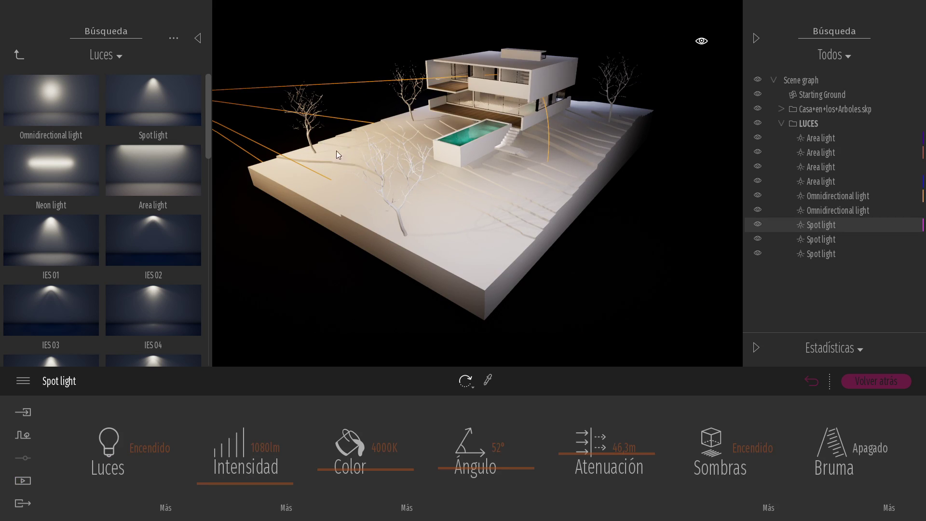
click(857, 320)
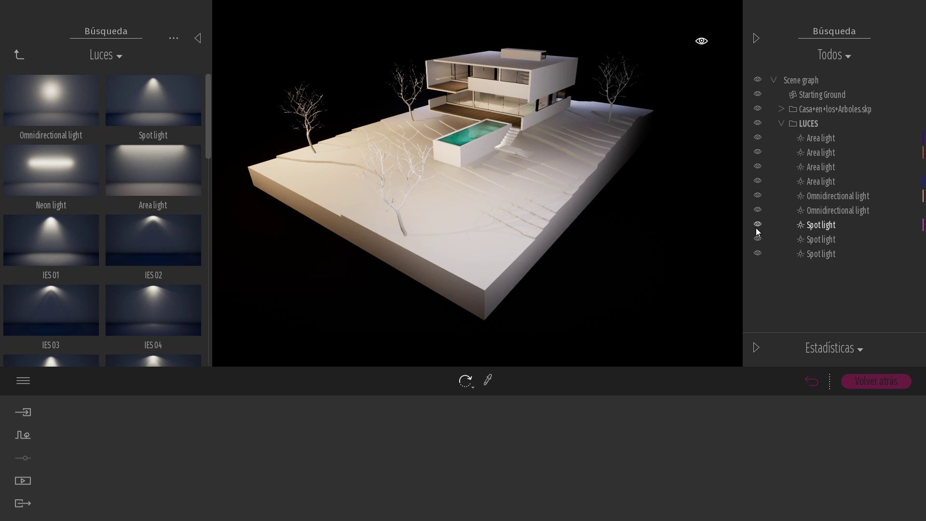
Step: Toggle the spot lights' visibility to compare the scene with and without them
mouse_move(755, 227)
mouse_down()
mouse_move(756, 258)
mouse_move(759, 233)
mouse_up()
mouse_move(758, 228)
mouse_down()
mouse_move(761, 260)
mouse_move(758, 229)
mouse_up()
mouse_move(753, 241)
mouse_down()
mouse_move(754, 251)
mouse_move(755, 225)
mouse_up()
Step: Add a Shadow square decal from the decal library to the DETALLES folder, on the front-left side face of the terrain base
click(778, 124)
click(19, 55)
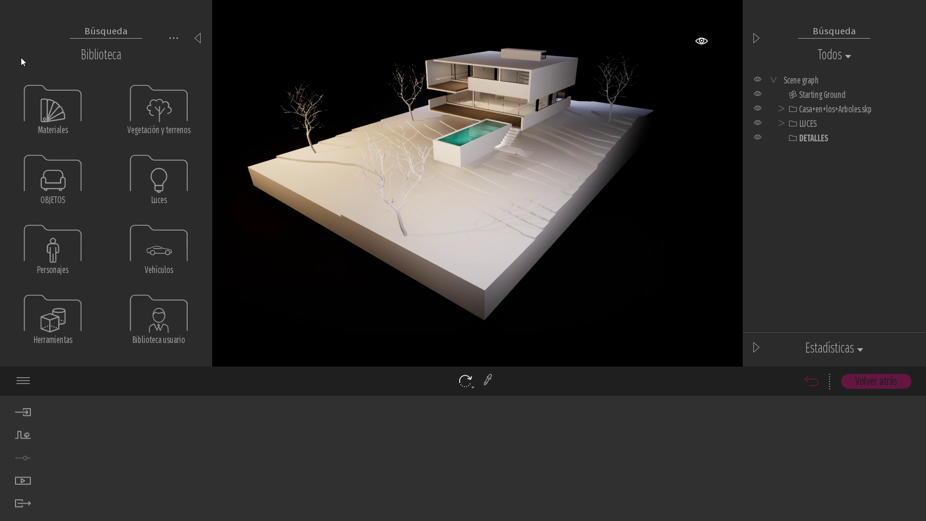
click(77, 196)
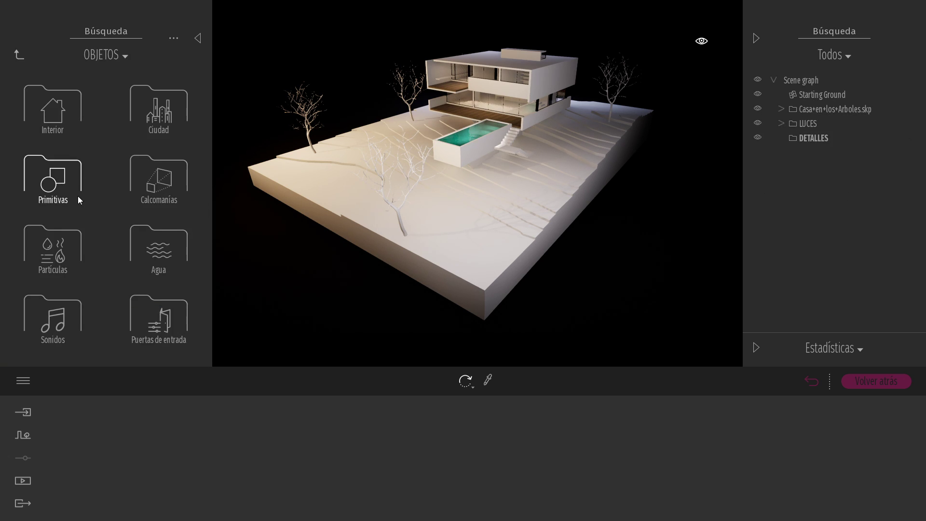
click(137, 189)
scroll(140, 191, down, 3)
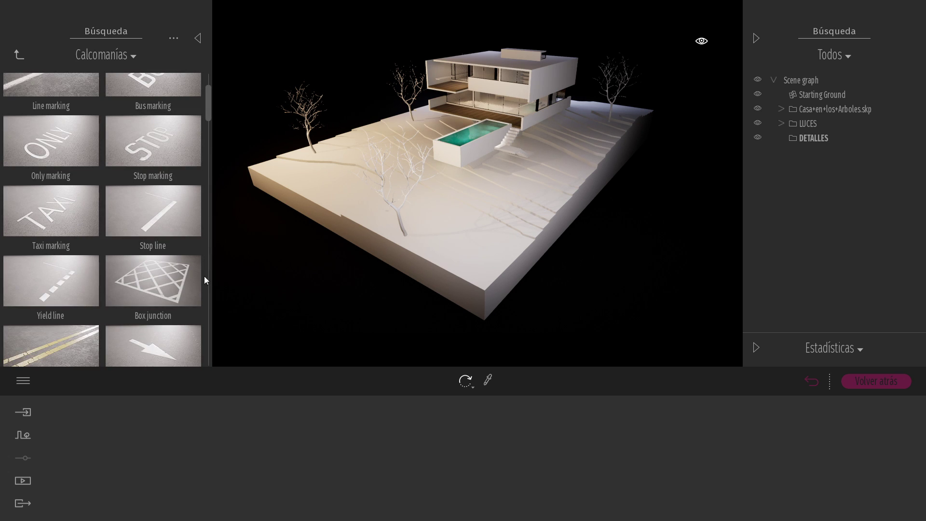
drag(206, 97, 206, 370)
drag(71, 334, 275, 198)
Step: Position the first Shadow square on the base's left face, stretch its length and width, and lower its opacity
drag(334, 221, 340, 231)
click(355, 479)
mouse_move(442, 486)
mouse_down()
mouse_move(443, 465)
mouse_move(443, 488)
mouse_up()
drag(529, 486, 529, 420)
click(69, 381)
drag(497, 410, 497, 449)
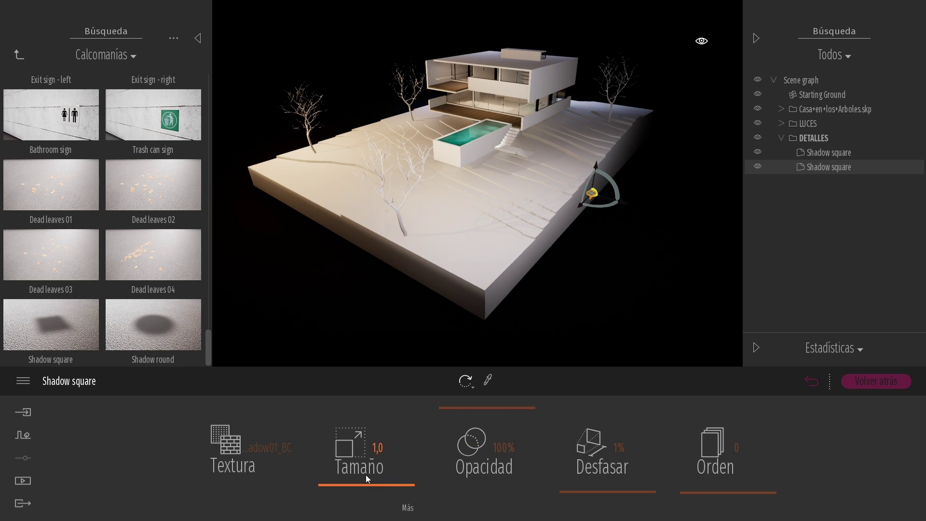
Step: Set the second Shadow square, on the base's right face, to size 4.6 and 58% opacity, and reopen the image list
click(366, 475)
right_click(485, 441)
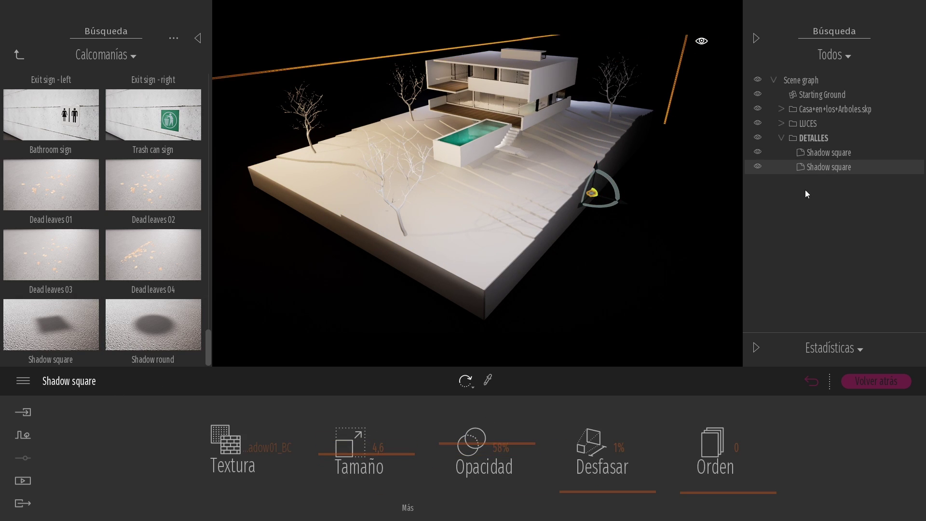
click(811, 153)
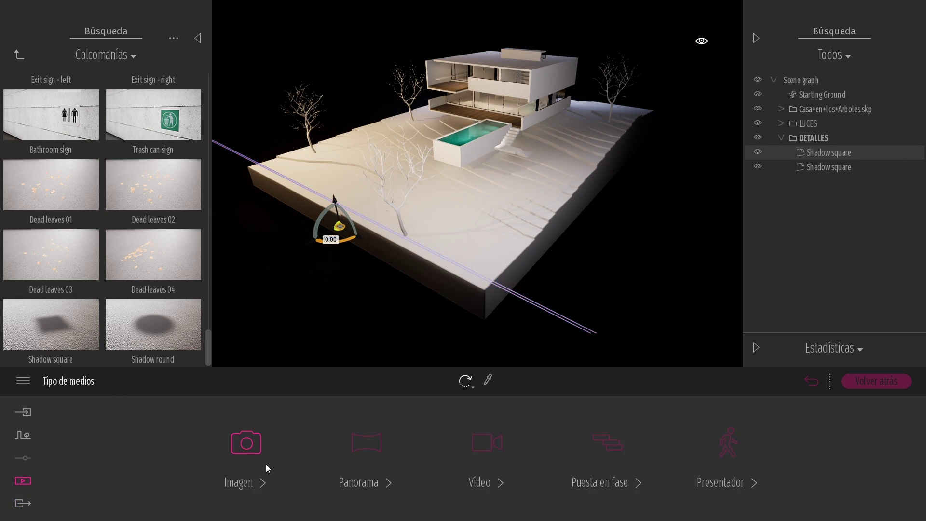
click(265, 465)
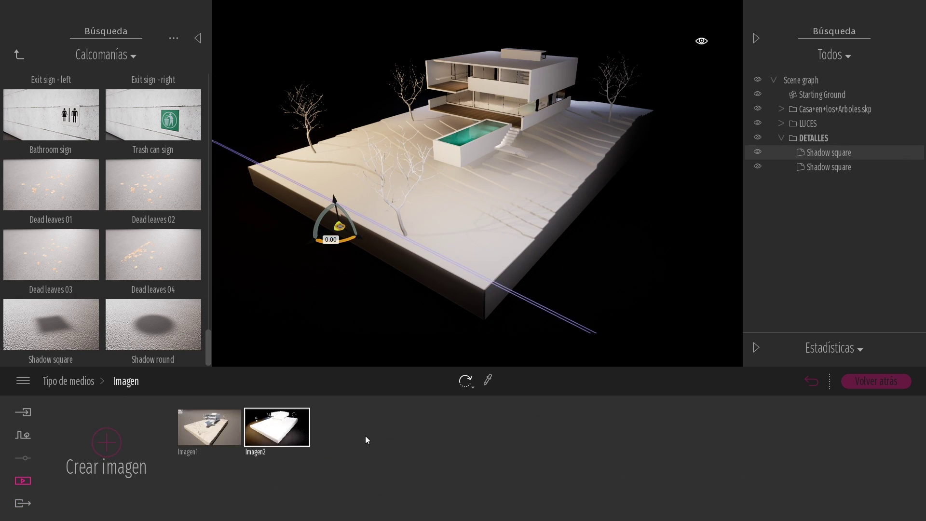
Step: Set the right-face Shadow square to size 4.0 and 46% opacity, and the left-face one to 48% opacity
click(828, 167)
drag(471, 461, 471, 451)
mouse_move(364, 454)
mouse_down()
mouse_move(364, 467)
mouse_move(363, 442)
mouse_up()
click(828, 152)
drag(473, 426, 473, 440)
click(824, 167)
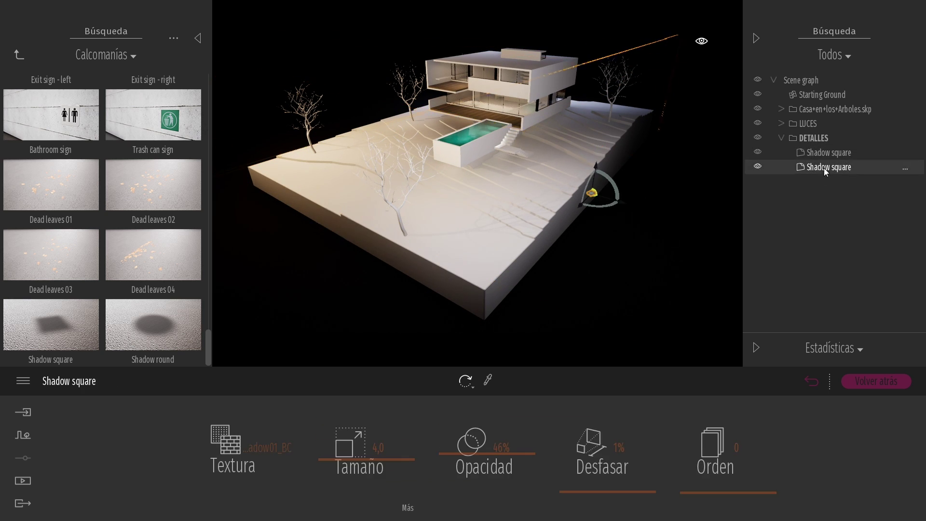
Step: Fit a third Shadow square to the house's right side wall with adjusted length, size 7.9 and 25% opacity
click(465, 310)
click(23, 481)
click(242, 440)
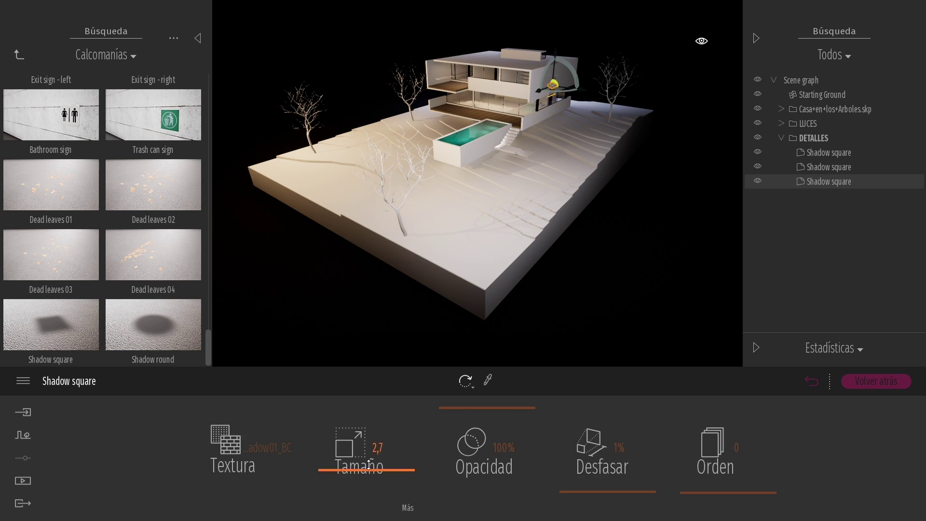
click(369, 464)
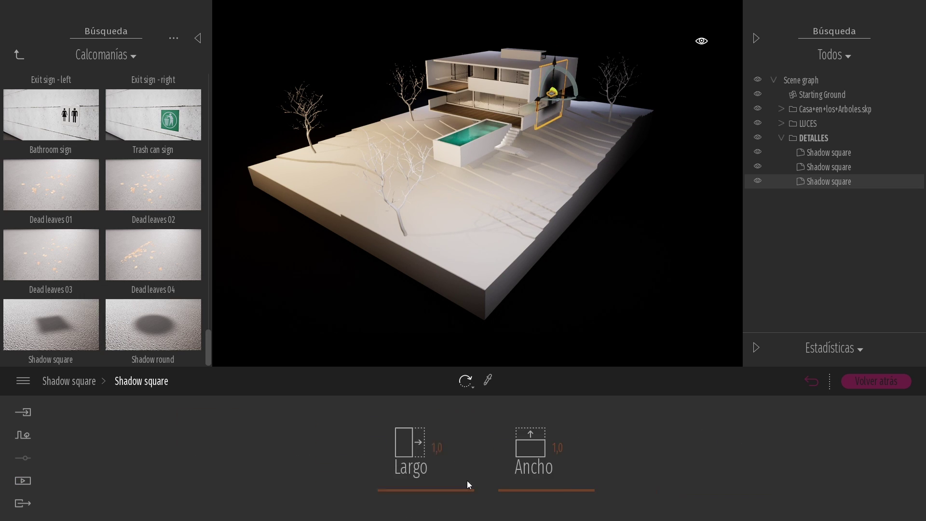
drag(425, 489, 424, 486)
click(69, 381)
drag(487, 407, 487, 472)
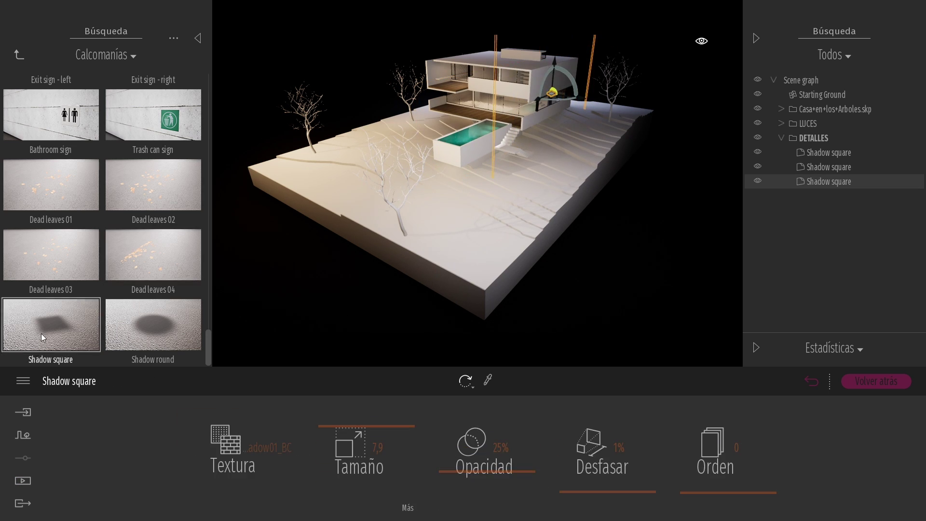
Step: Add a fourth Shadow square on the pool's outer wall, adjusting its size and proportions and lowering its opacity
drag(50, 338, 482, 149)
drag(369, 485, 369, 454)
click(369, 464)
drag(529, 490, 530, 477)
drag(403, 490, 403, 488)
drag(464, 157, 468, 155)
drag(487, 413, 488, 462)
Step: Add a fifth Shadow square on the ground beside the pool stairs with size 3.6, offset 27% and 45% opacity
drag(50, 338, 510, 149)
drag(608, 492, 608, 471)
drag(396, 484, 396, 463)
drag(534, 152, 537, 153)
click(408, 508)
drag(445, 491, 445, 490)
drag(515, 492, 517, 484)
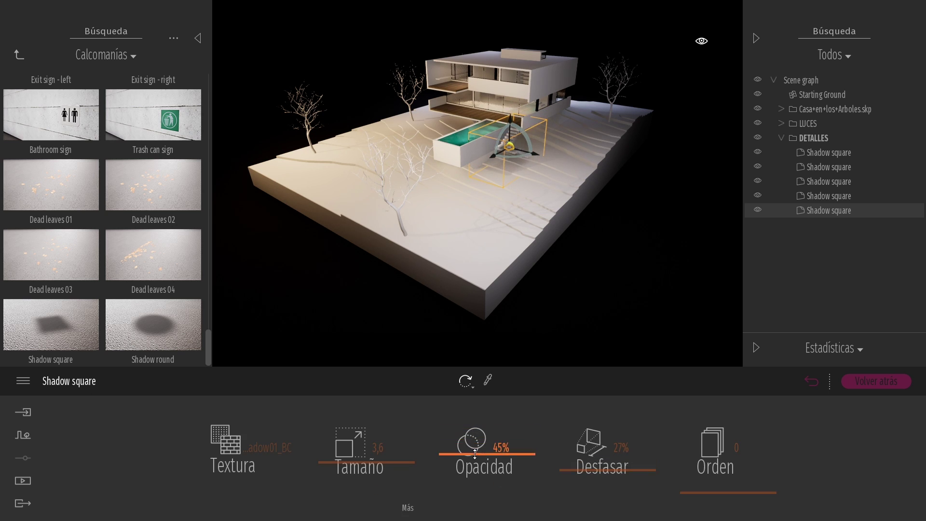
click(609, 252)
Step: Nudge the ground Shadow square beside the pool stairs by about 0.19, and collapse the LUCES and DETALLES folders
click(782, 268)
scroll(830, 241, down, 3)
click(835, 216)
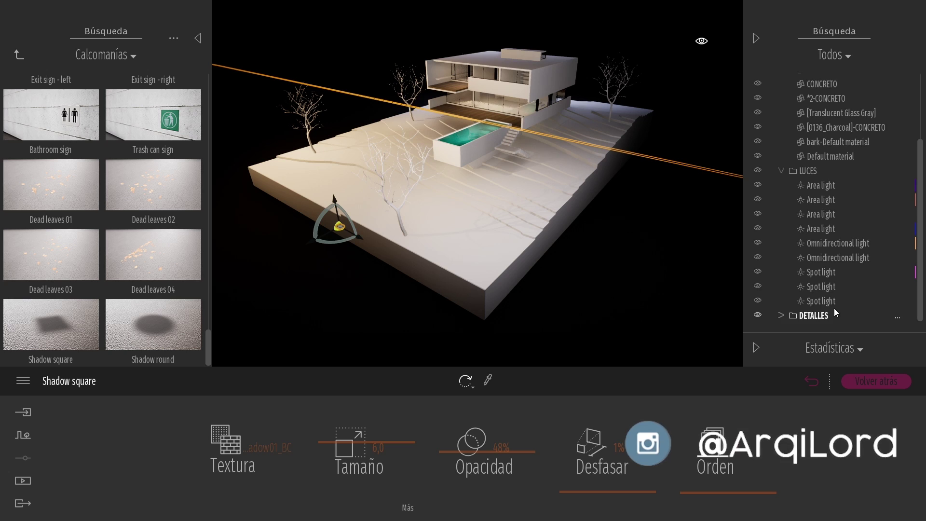
click(834, 314)
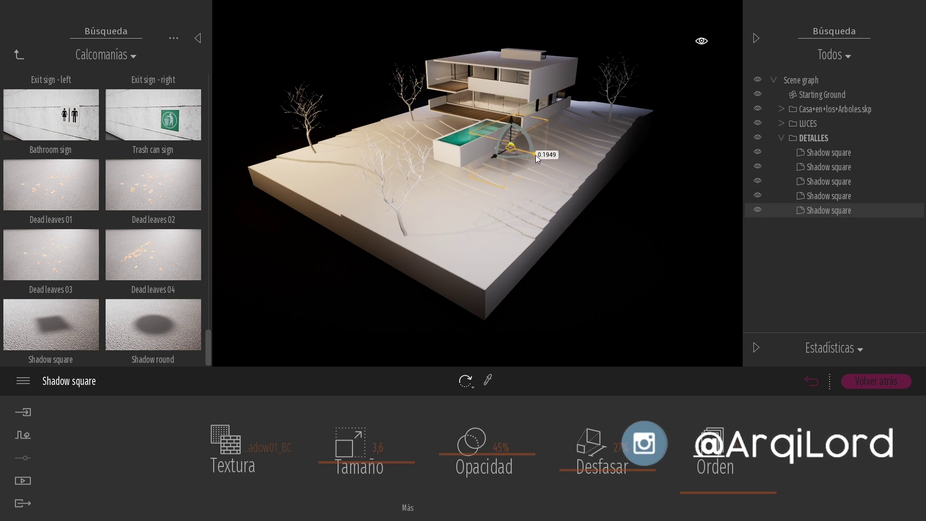
click(475, 139)
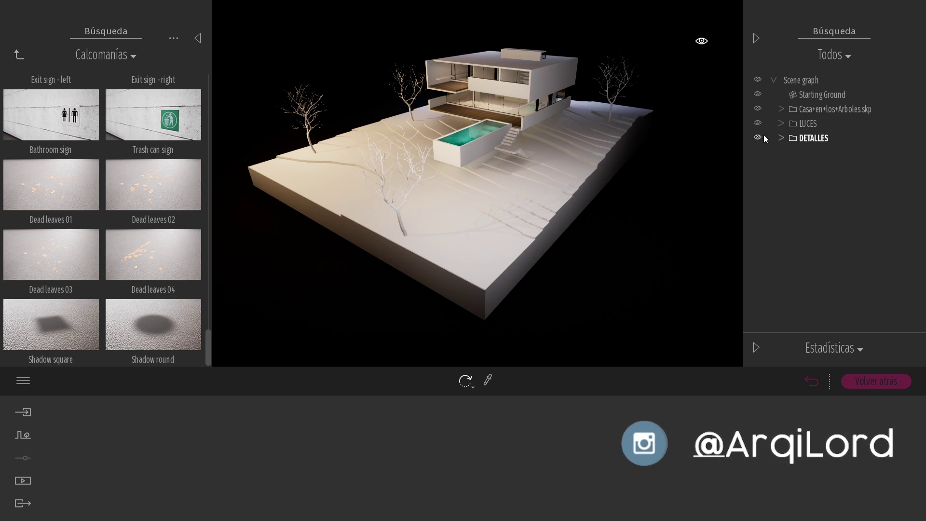
Step: Toggle the visibility of the DETALLES folder to compare the model with and without its shadow decals
click(761, 137)
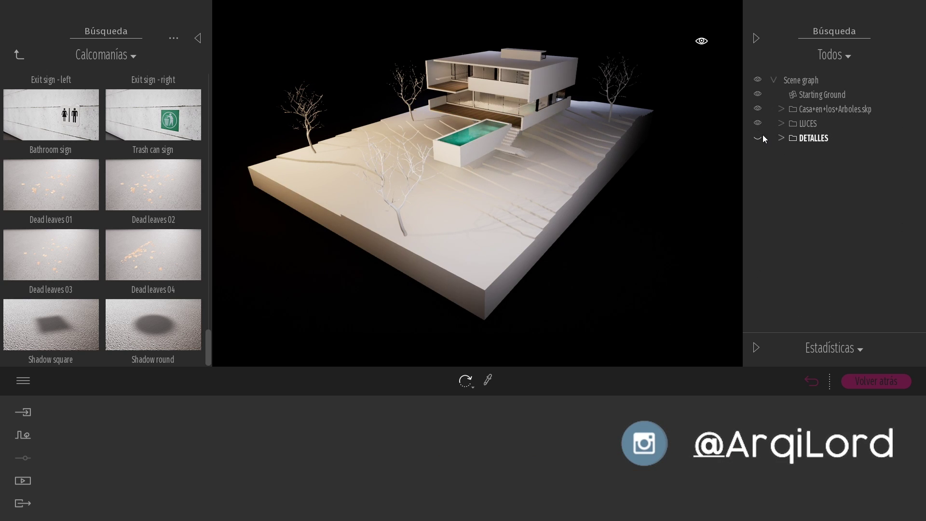
click(761, 137)
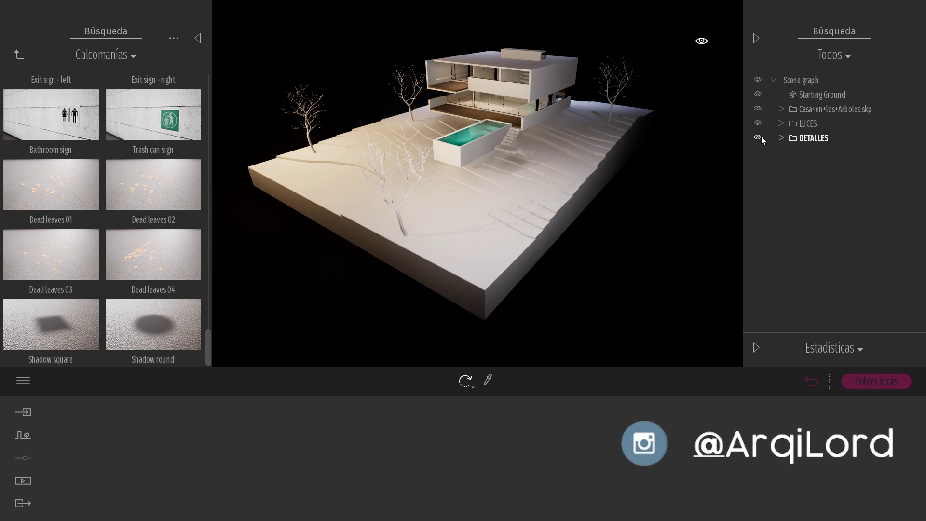
click(761, 136)
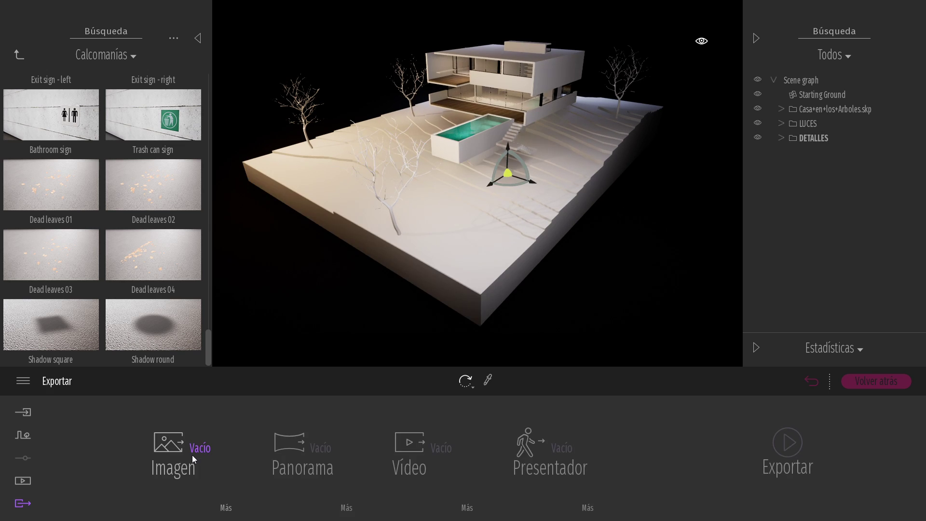
Step: Choose the saved image Imagen2 as the image to export
click(192, 455)
click(248, 249)
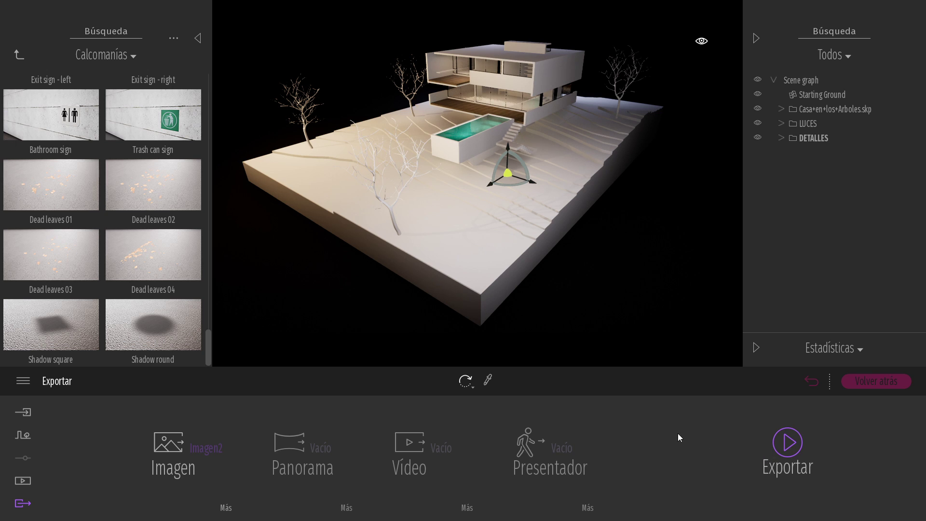